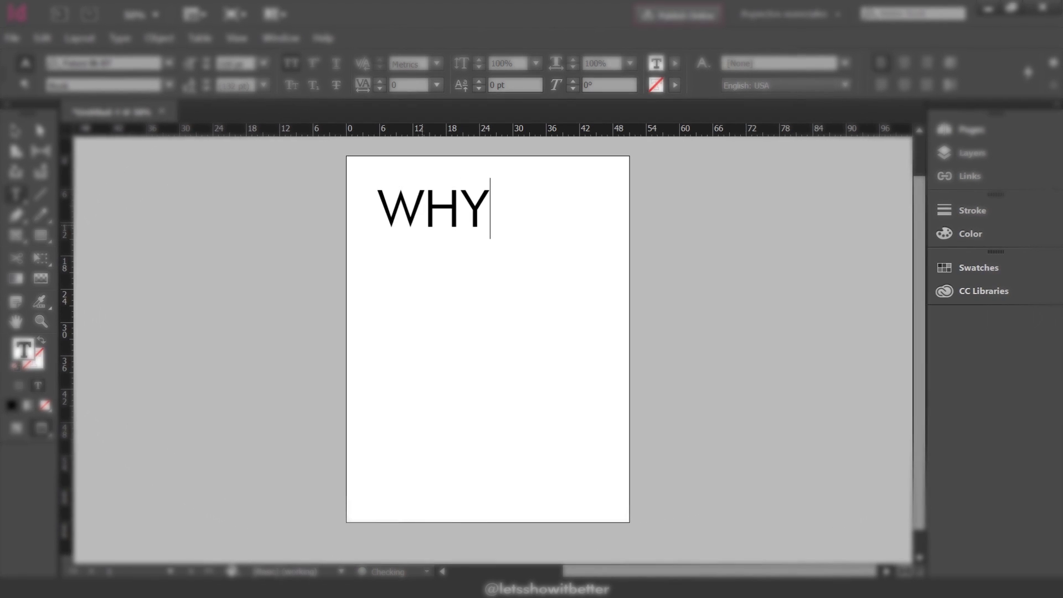
Step: Type DO, I, HAVE TO, LEARN and THIS?? as separate lines after WHY
{"action": "type", "text": "DO"}
{"action": "key", "text": "Return"}
{"action": "type", "text": "I"}
{"action": "key", "text": "Return"}
{"action": "type", "text": "H"}
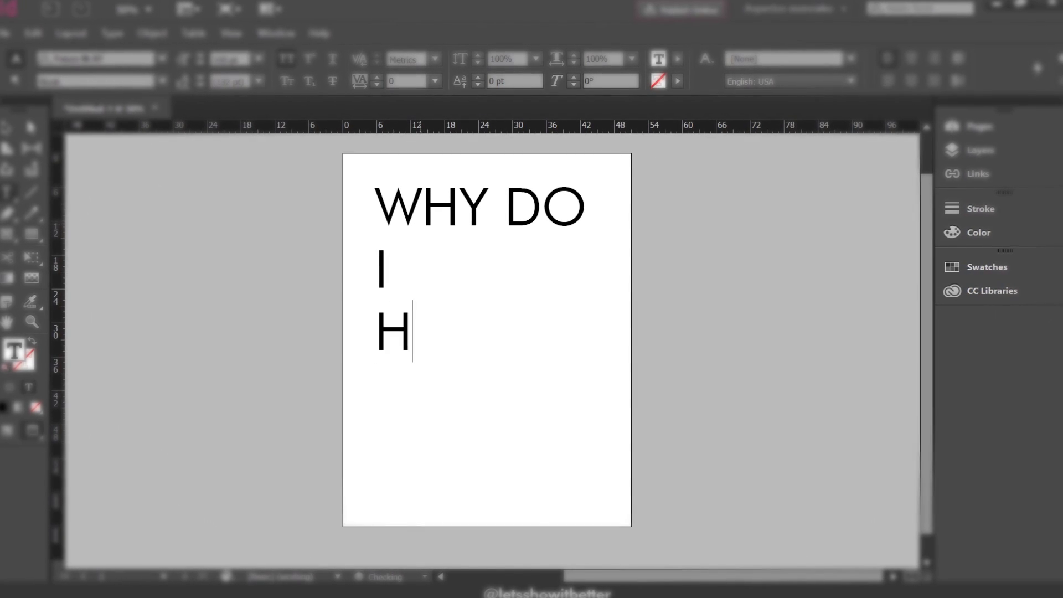
{"action": "type", "text": "AVE TO"}
{"action": "key", "text": "Return"}
{"action": "type", "text": "LEARN THIS"}
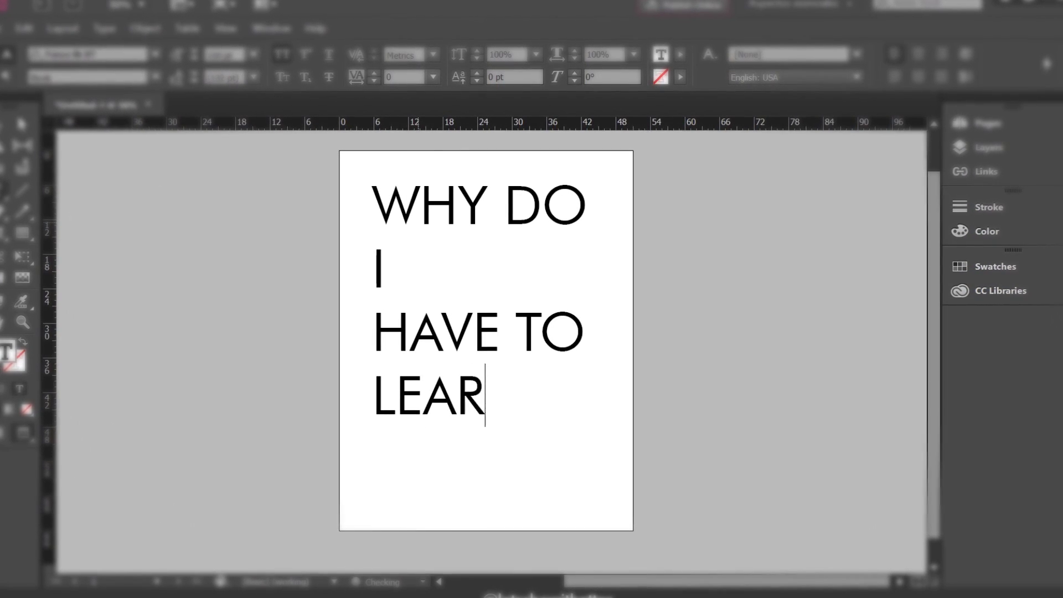
{"action": "key", "text": "BackSpace"}
{"action": "key", "text": "BackSpace"}
{"action": "key", "text": "BackSpace"}
{"action": "key", "text": "BackSpace"}
{"action": "key", "text": "BackSpace"}
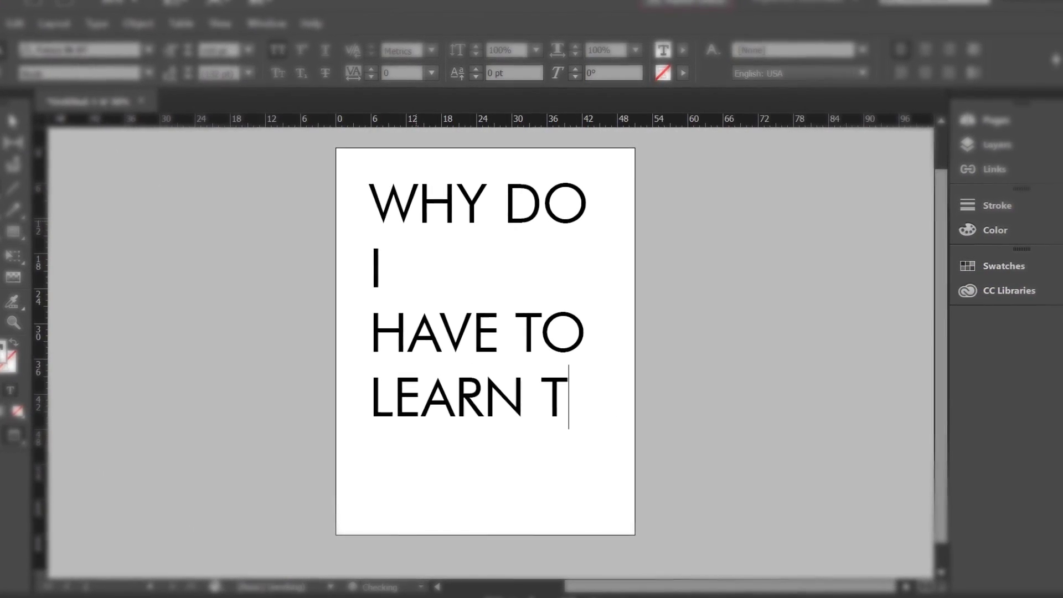
{"action": "key", "text": "Return"}
{"action": "type", "text": "THIS??"}
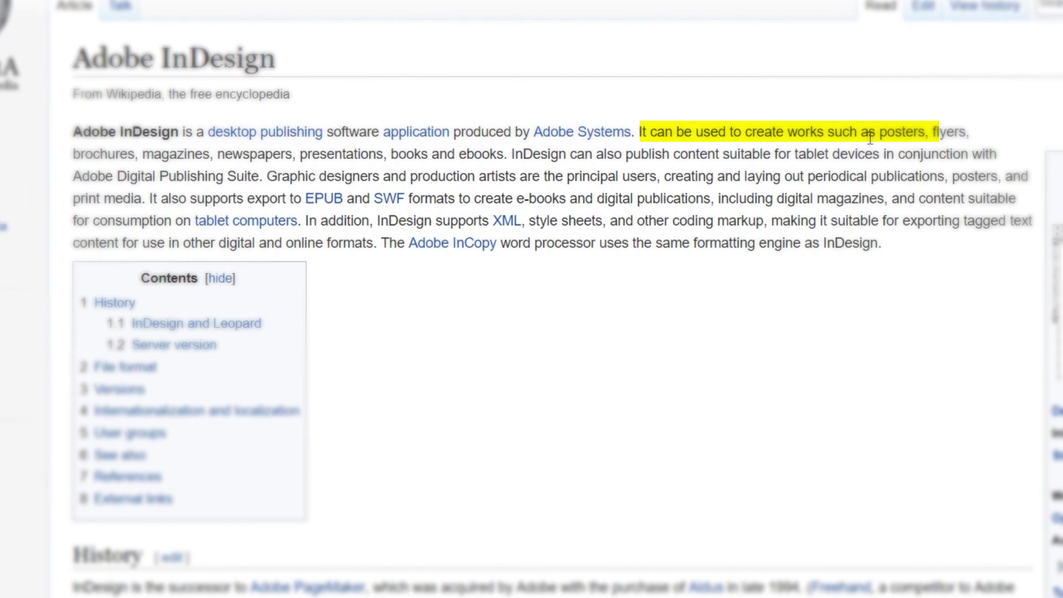
Step: Select the sentence about creating posters in the Wikipedia InDesign article
{"action": "left_click_drag", "start_coordinate": [880, 132], "coordinate": [506, 153]}
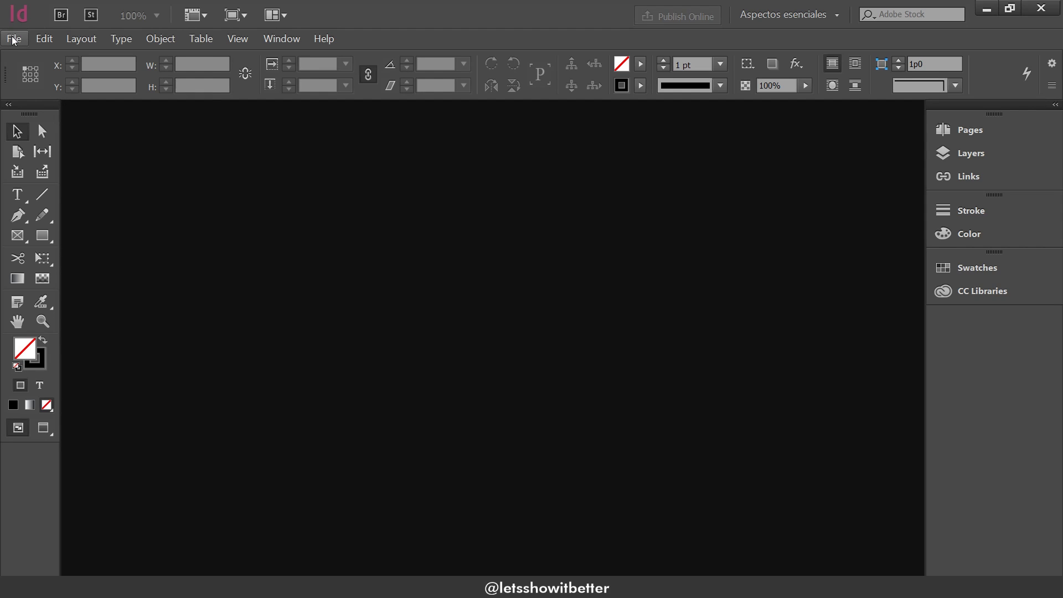
Step: Start a new document from the File > New menu
{"action": "left_click", "coordinate": [14, 38]}
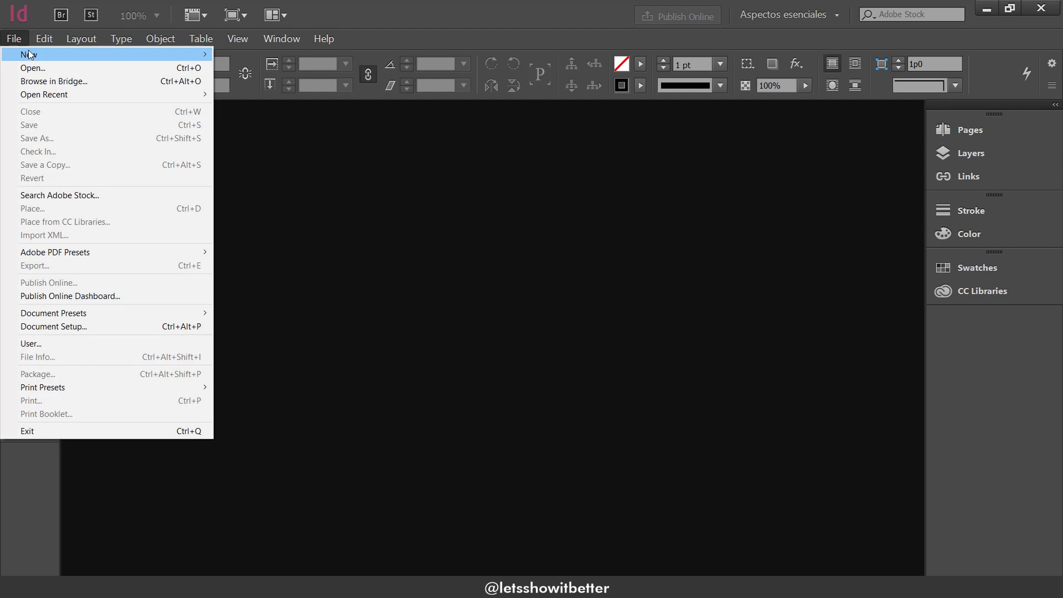
{"action": "mouse_move", "coordinate": [29, 54]}
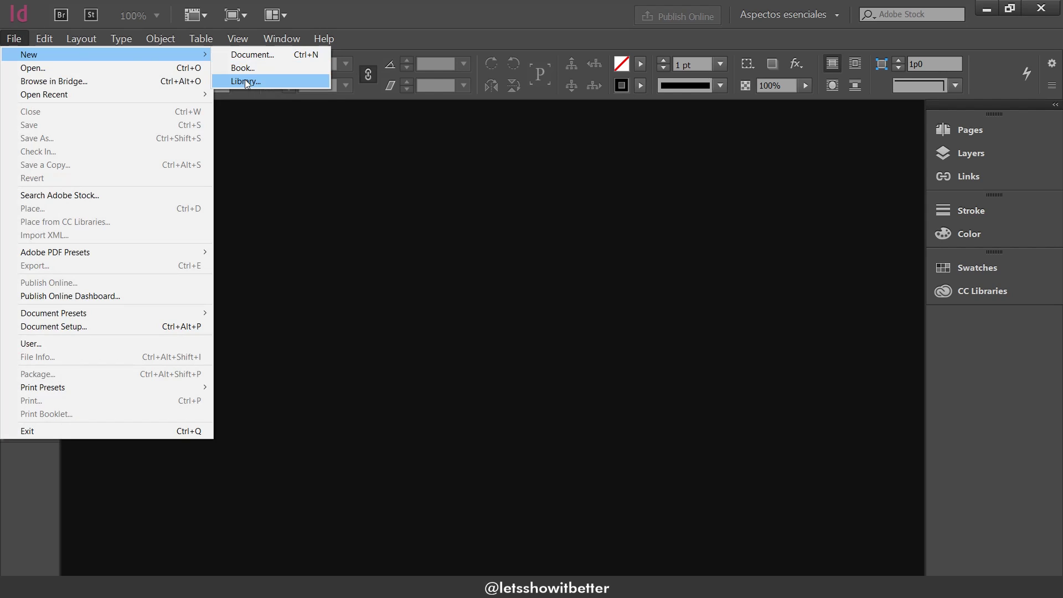
{"action": "left_click", "coordinate": [259, 54]}
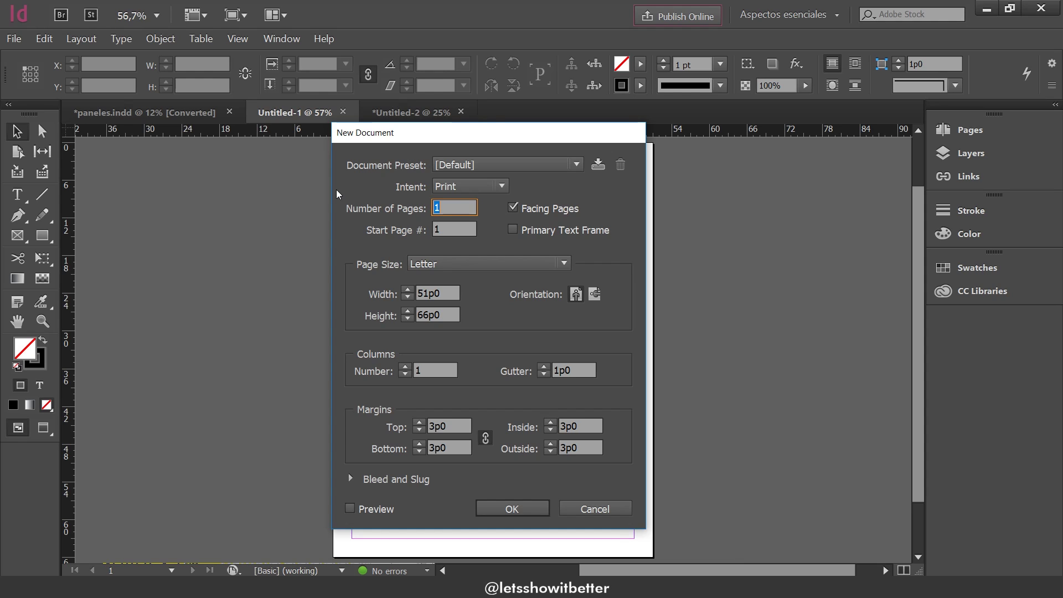
Step: Confirm the 51p0 by 66p0 Letter page size and create the document
{"action": "double_click", "coordinate": [421, 292]}
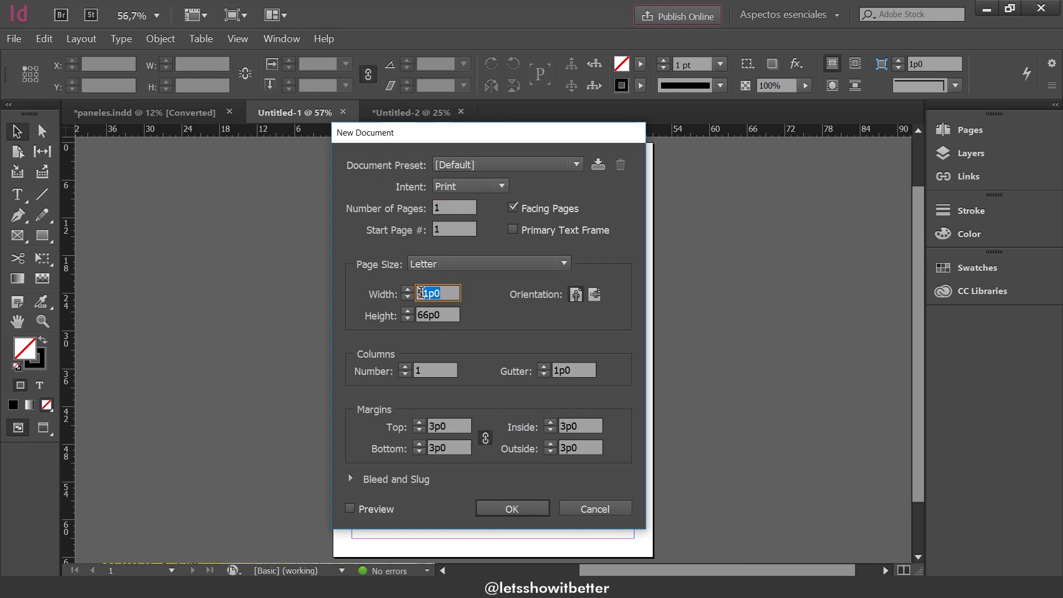
{"action": "left_click", "coordinate": [450, 312]}
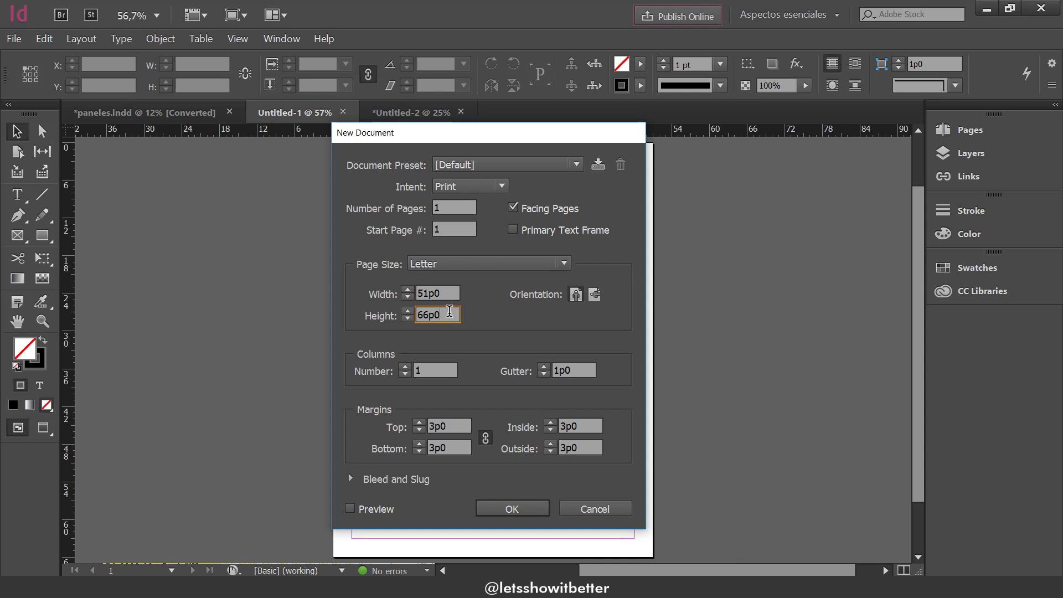
{"action": "key", "text": "shift+Tab"}
{"action": "left_click", "coordinate": [523, 507]}
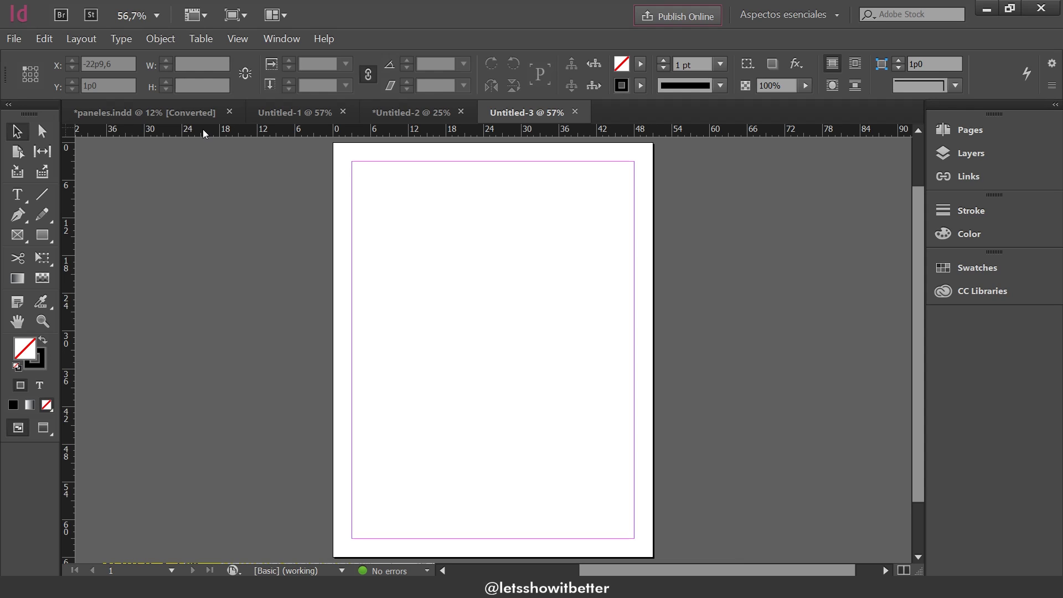
Step: Switch the horizontal and vertical rulers from picas to Centimeters
{"action": "right_click", "coordinate": [203, 128]}
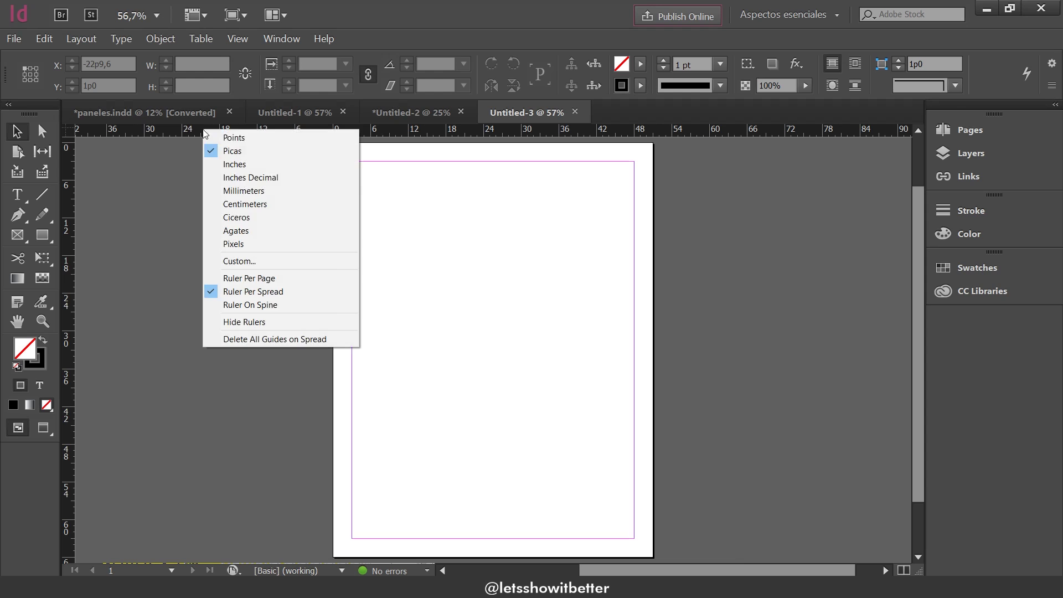
{"action": "left_click", "coordinate": [274, 202]}
{"action": "right_click", "coordinate": [65, 161]}
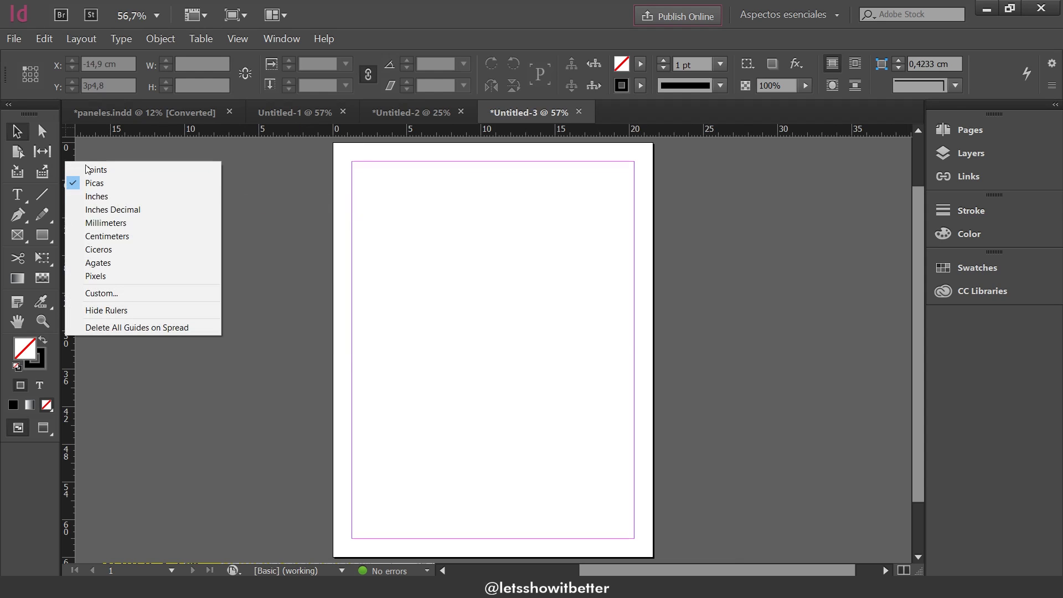
{"action": "left_click", "coordinate": [140, 235]}
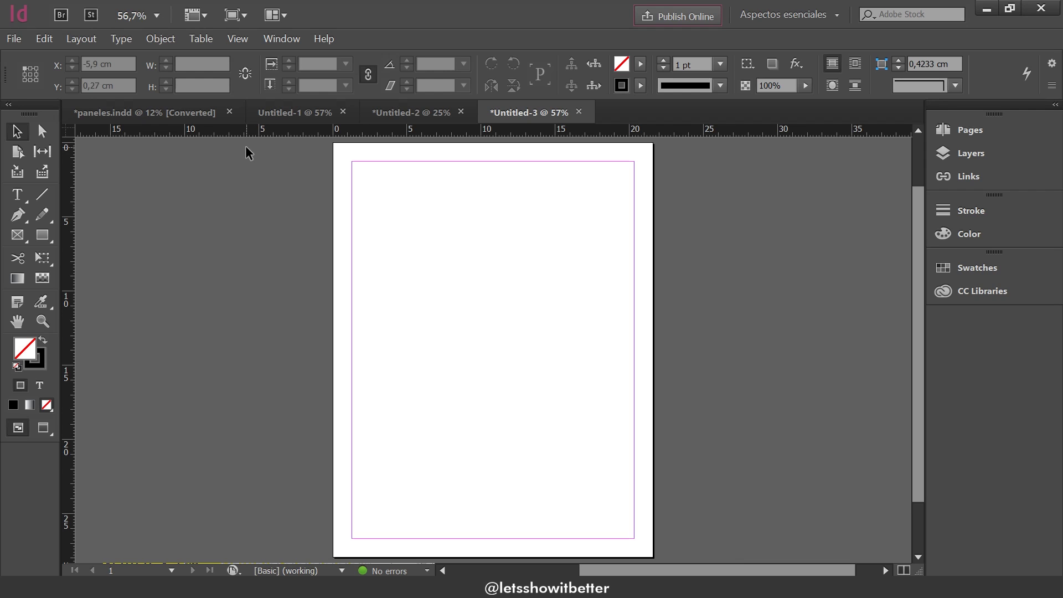
Step: In Document Setup, set the page to 70 cm wide by 50 cm high
{"action": "left_click", "coordinate": [13, 38]}
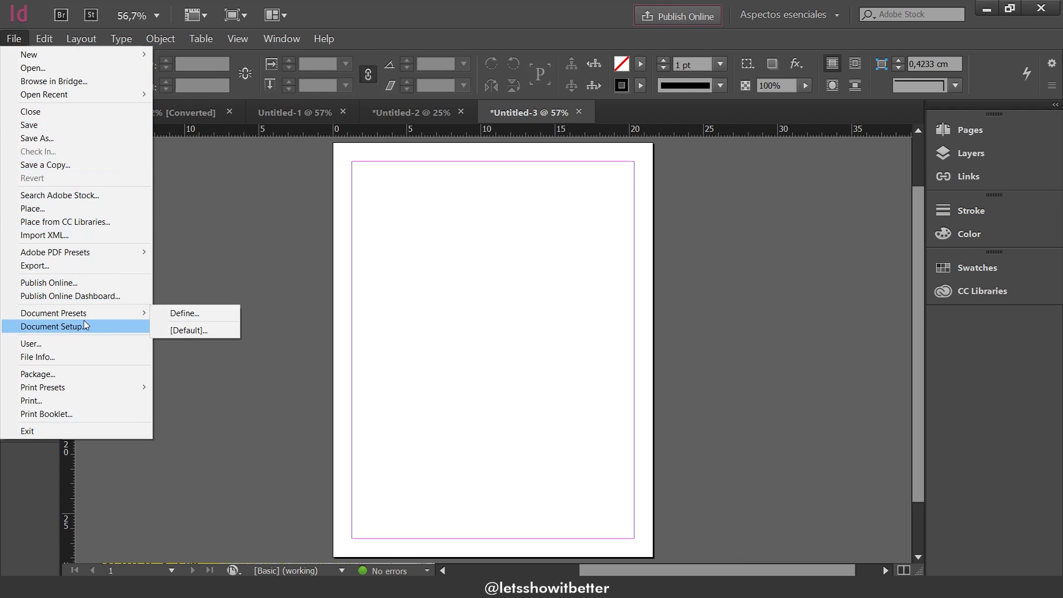
{"action": "left_click", "coordinate": [84, 325]}
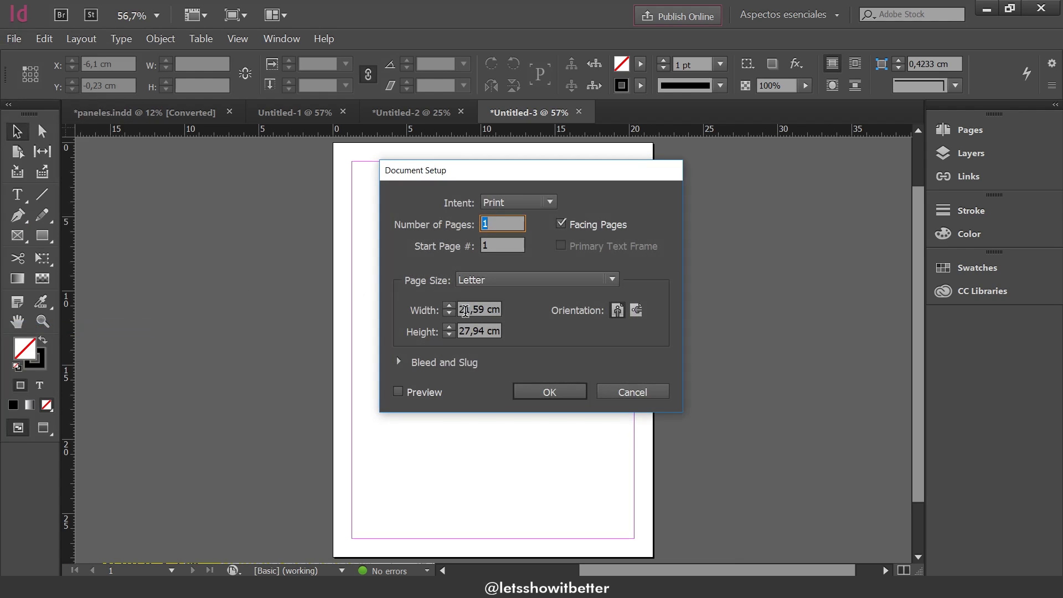
{"action": "left_click", "coordinate": [465, 310]}
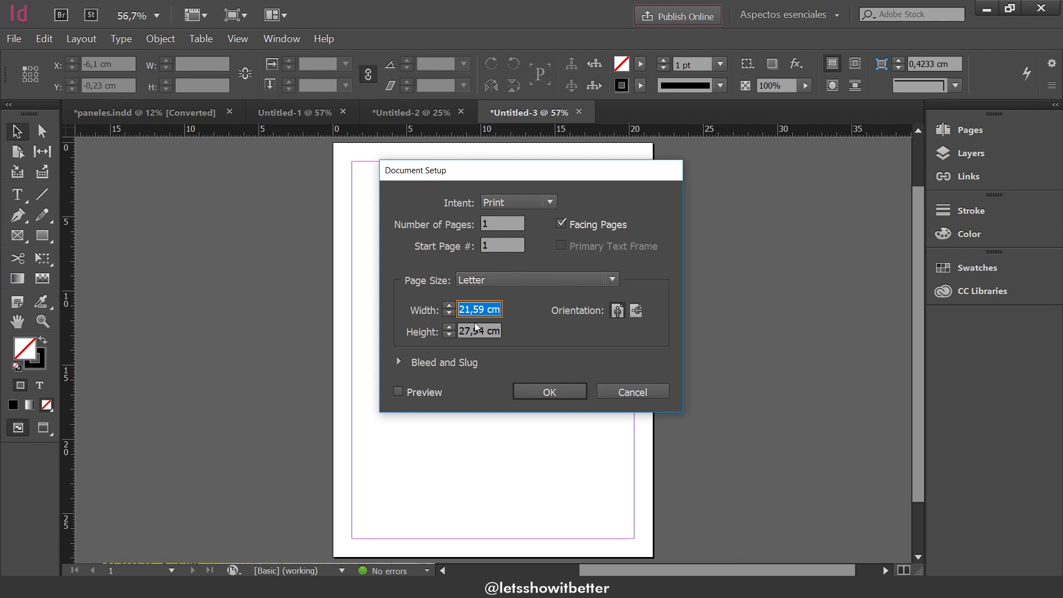
{"action": "left_click", "coordinate": [476, 331]}
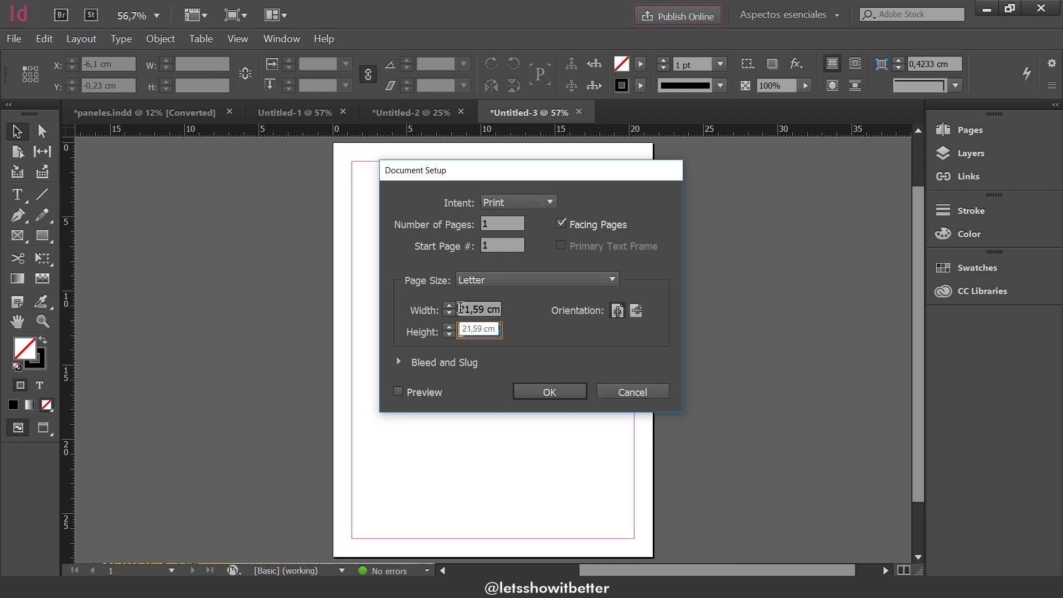
{"action": "left_click", "coordinate": [460, 309]}
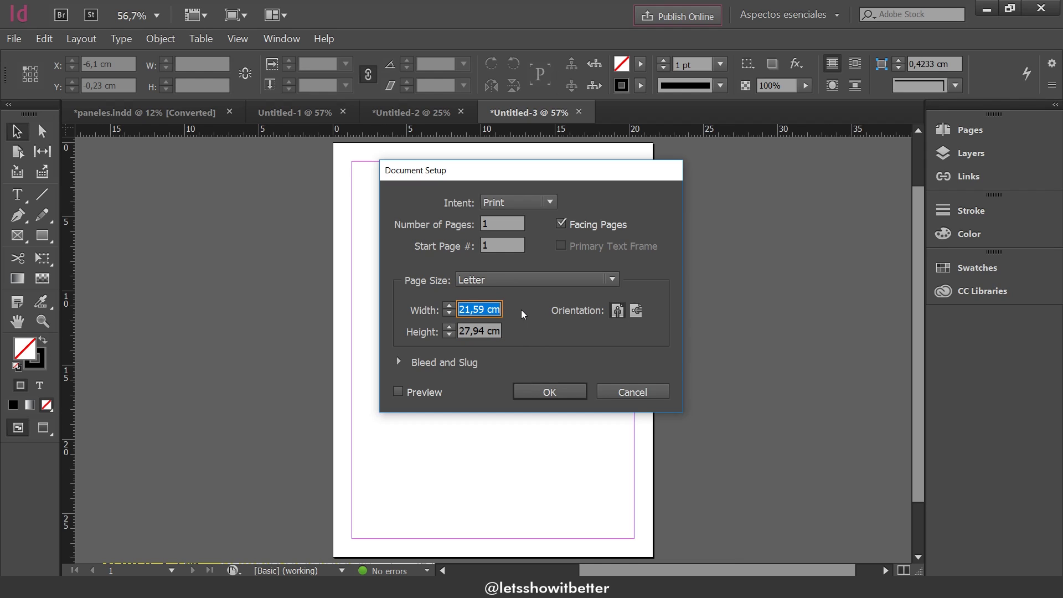
{"action": "type", "text": "70"}
{"action": "key", "text": "Tab"}
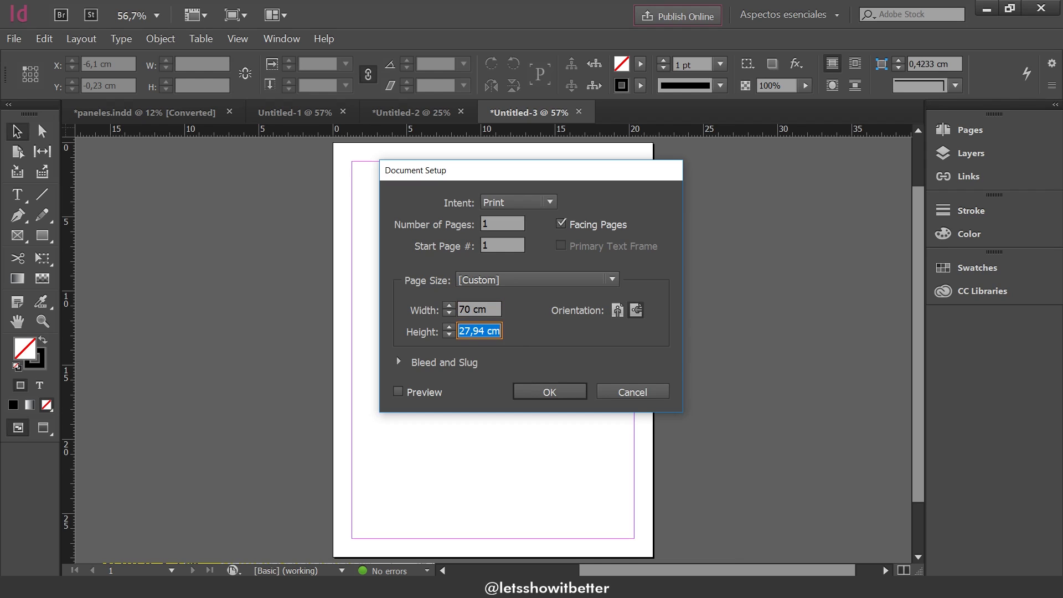
{"action": "type", "text": "50"}
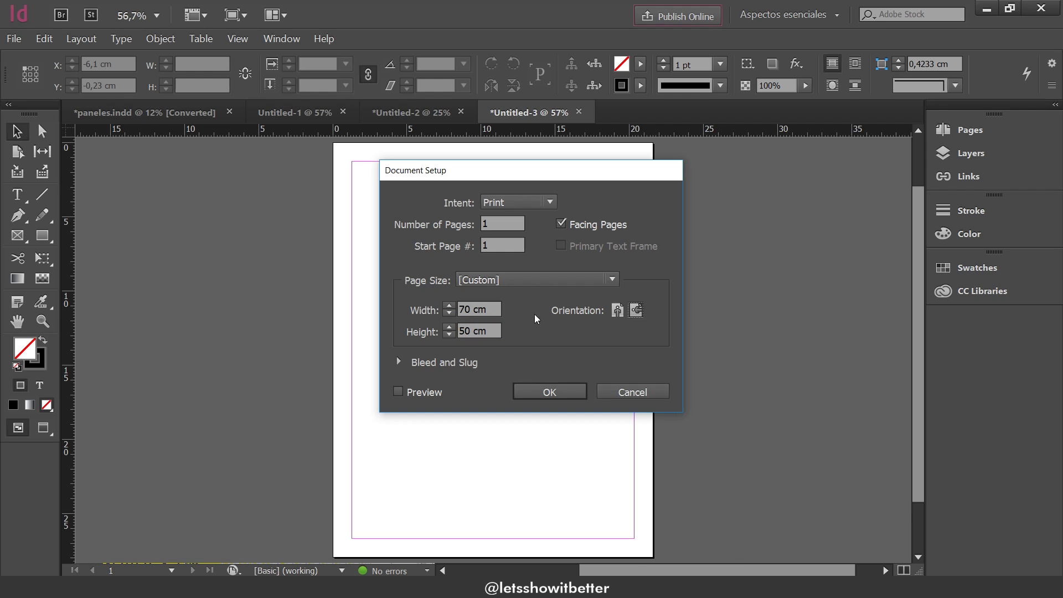
{"action": "left_click", "coordinate": [556, 389]}
{"action": "scroll", "coordinate": [513, 323], "scroll_direction": "down", "scroll_amount": 2}
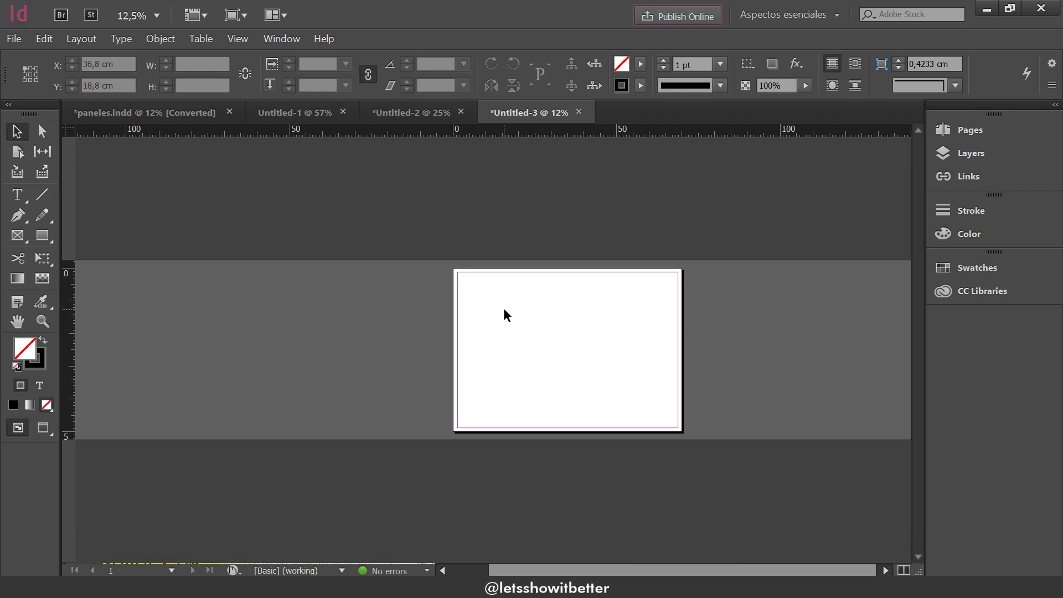
{"action": "scroll", "coordinate": [599, 321], "scroll_direction": "up", "scroll_amount": 1}
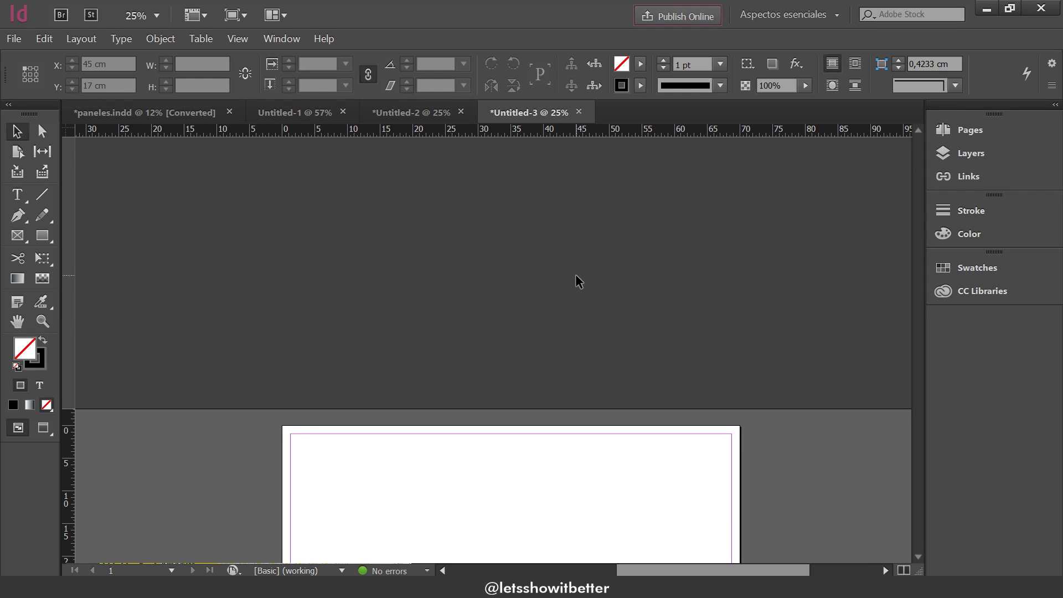
{"action": "left_click", "coordinate": [281, 39]}
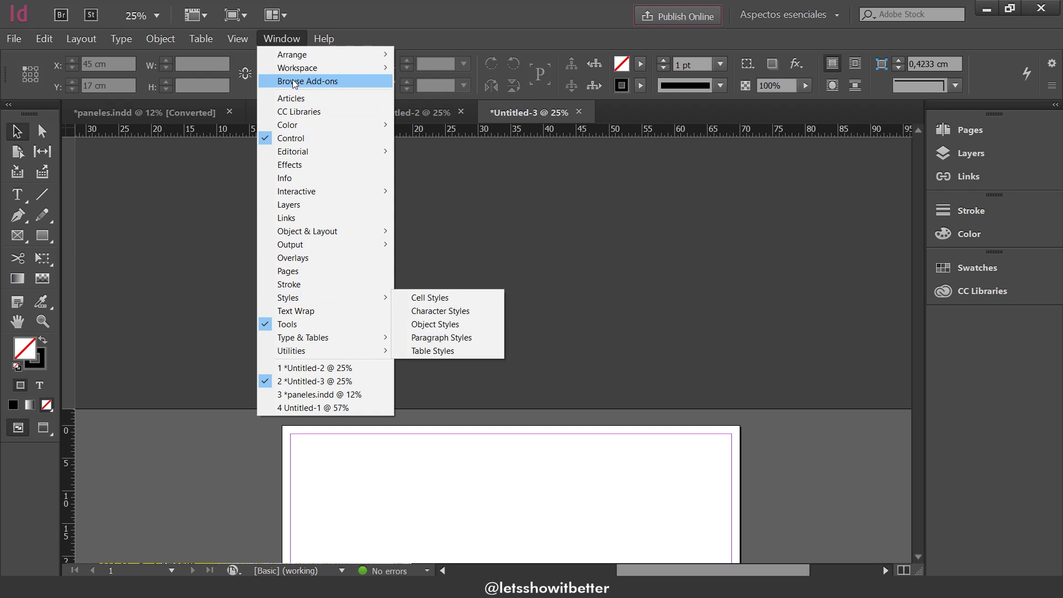
{"action": "left_click", "coordinate": [345, 108]}
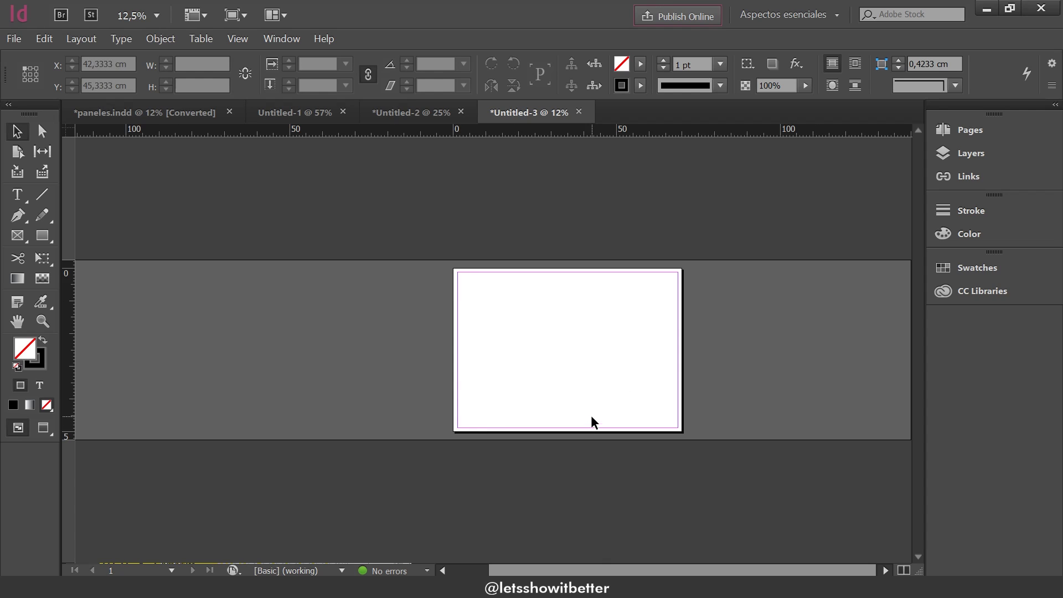
{"action": "scroll", "coordinate": [590, 414], "scroll_direction": "up", "scroll_amount": 1}
{"action": "scroll", "coordinate": [609, 385], "scroll_direction": "right", "scroll_amount": 1}
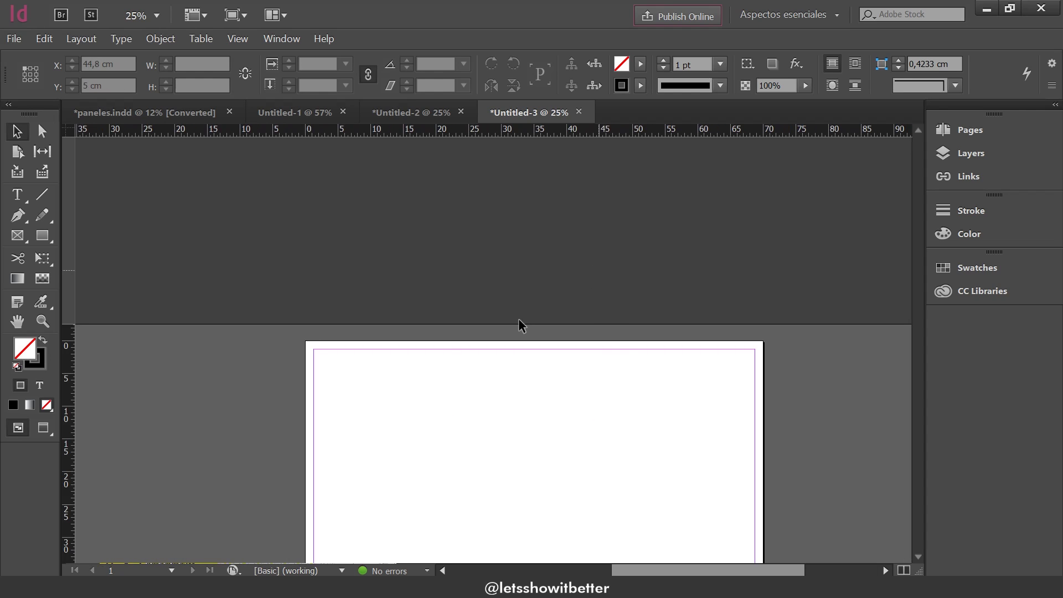
{"action": "scroll", "coordinate": [518, 319], "scroll_direction": "down", "scroll_amount": 1}
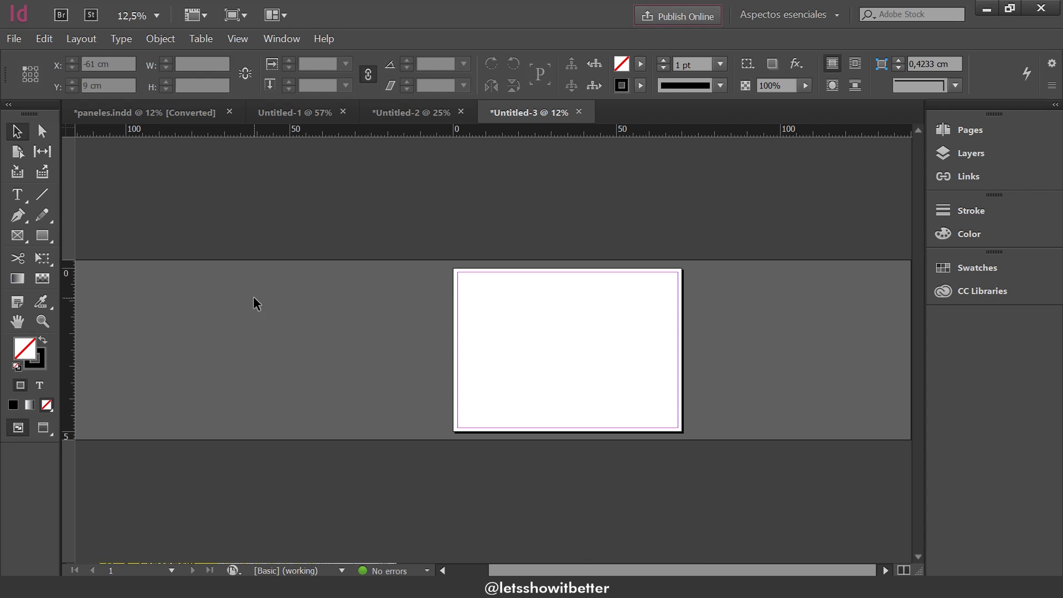
{"action": "right_click", "coordinate": [510, 206]}
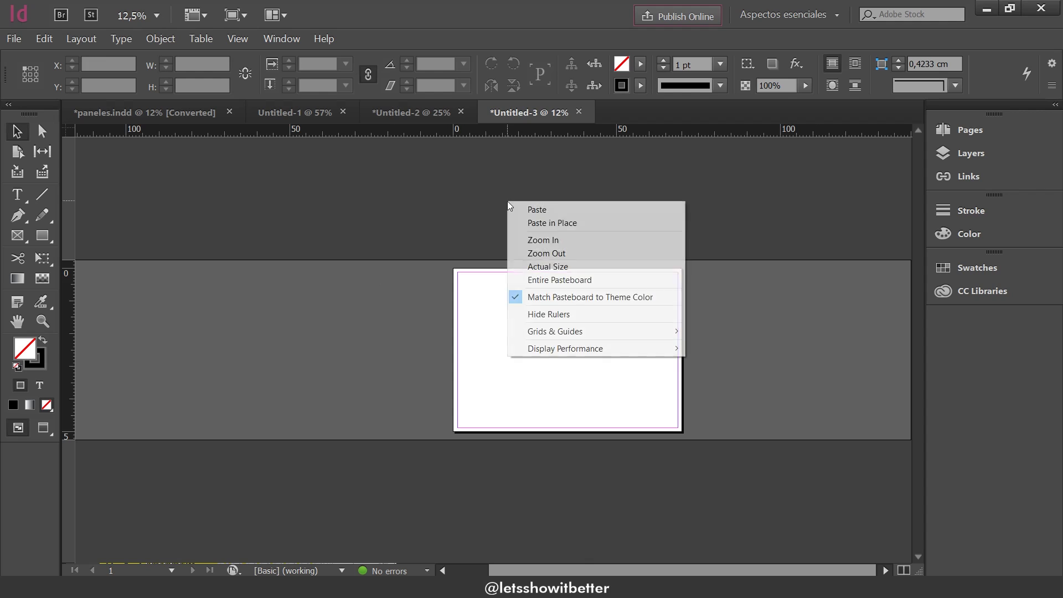
{"action": "left_click", "coordinate": [540, 190]}
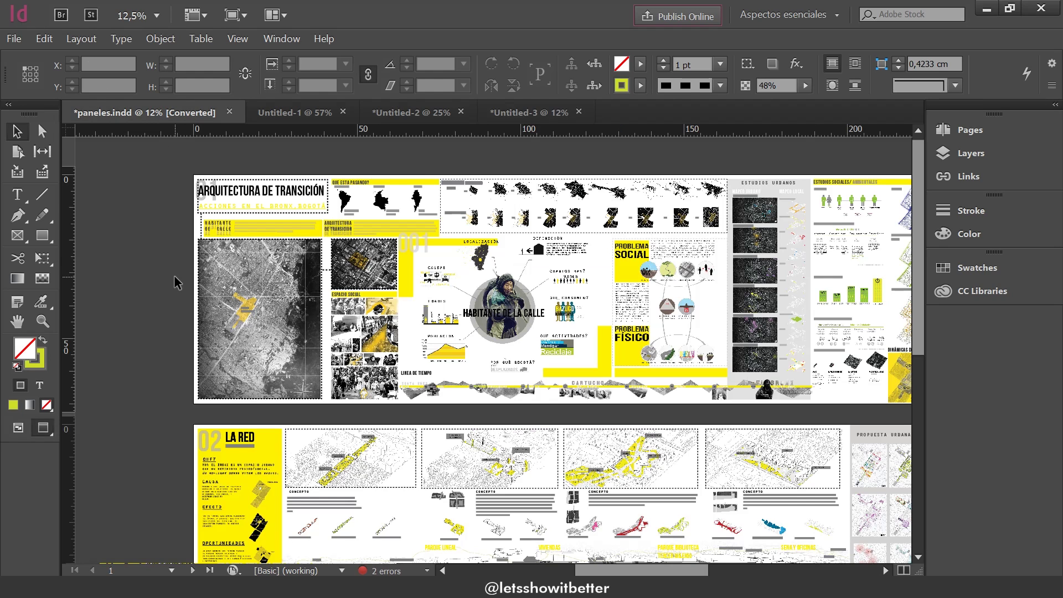
Step: Fit the spread in the window and zoom out to 7.5% to see all three boards
{"action": "left_click", "coordinate": [281, 38]}
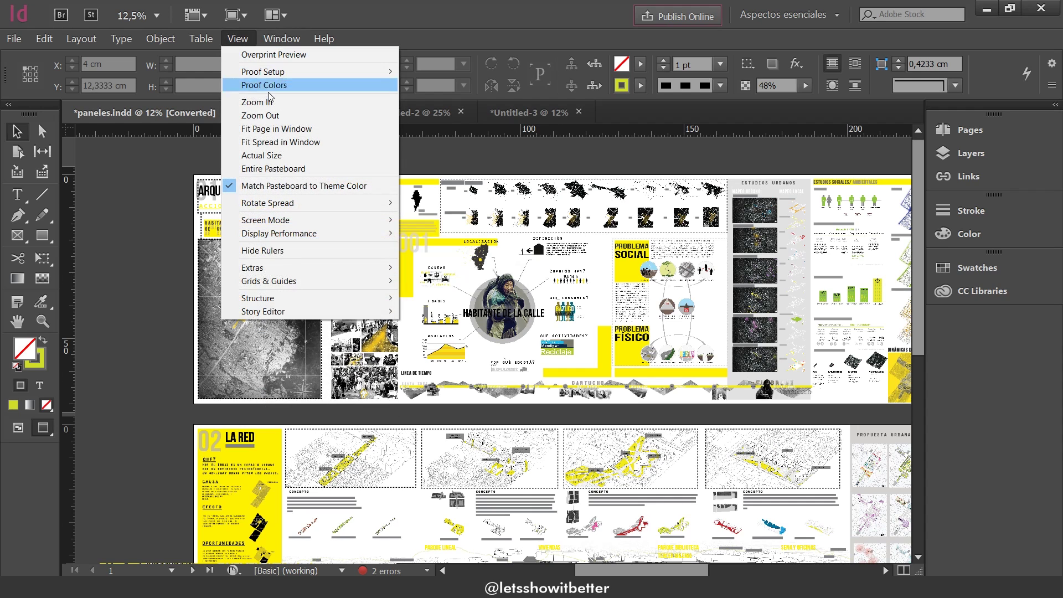
{"action": "left_click", "coordinate": [323, 143]}
{"action": "key", "text": "ctrl+minus"}
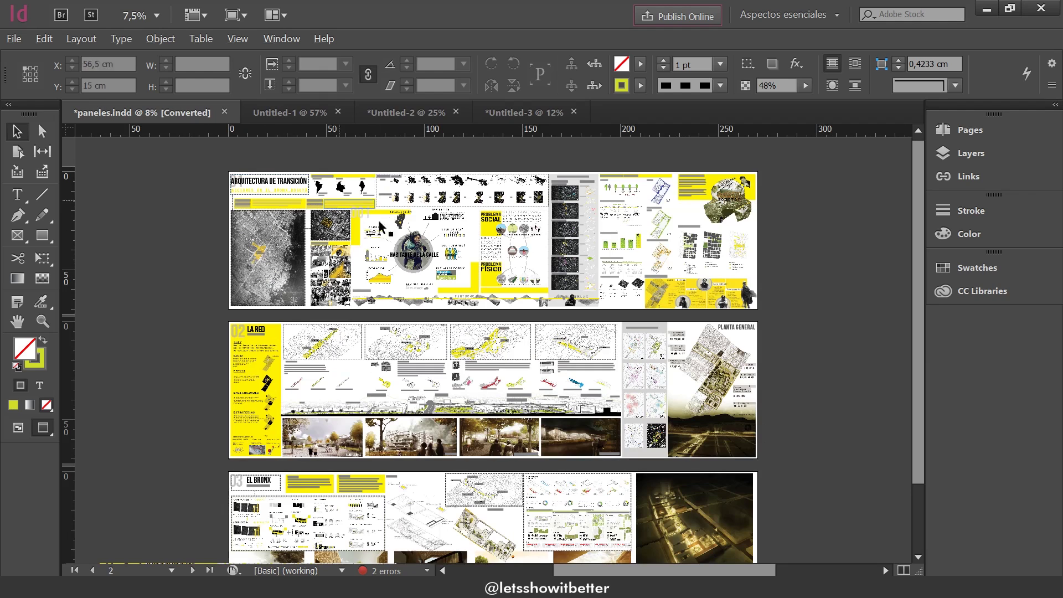
{"action": "left_click_drag", "start_coordinate": [544, 323], "coordinate": [548, 299]}
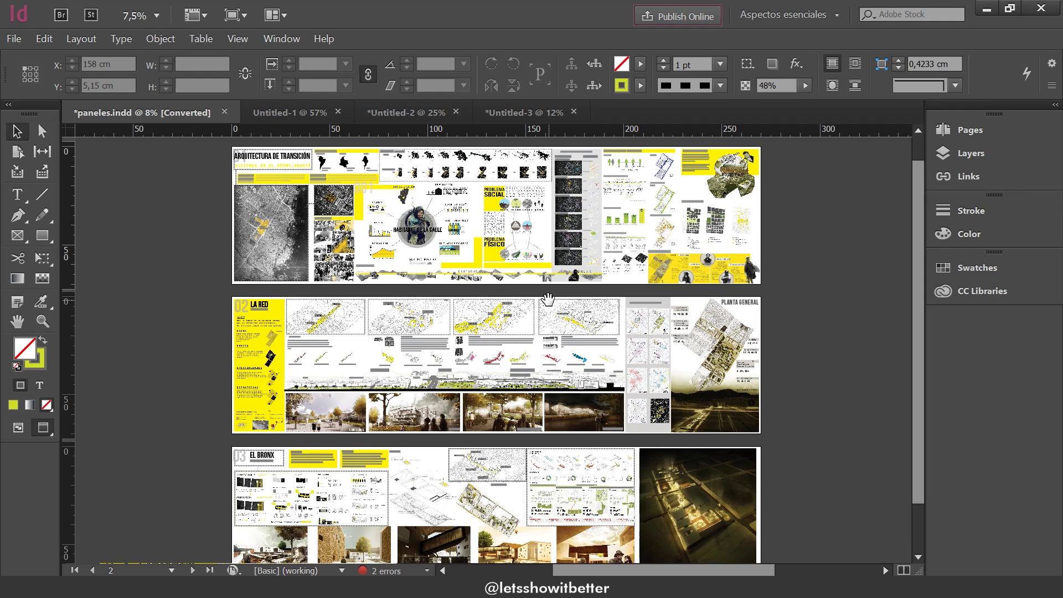
Step: Move the green bar chart on the first board slightly down and to the right
{"action": "left_click", "coordinate": [624, 213]}
{"action": "left_click_drag", "start_coordinate": [623, 211], "coordinate": [642, 239]}
{"action": "left_click", "coordinate": [766, 239]}
{"action": "left_click_drag", "start_coordinate": [921, 224], "coordinate": [917, 248]}
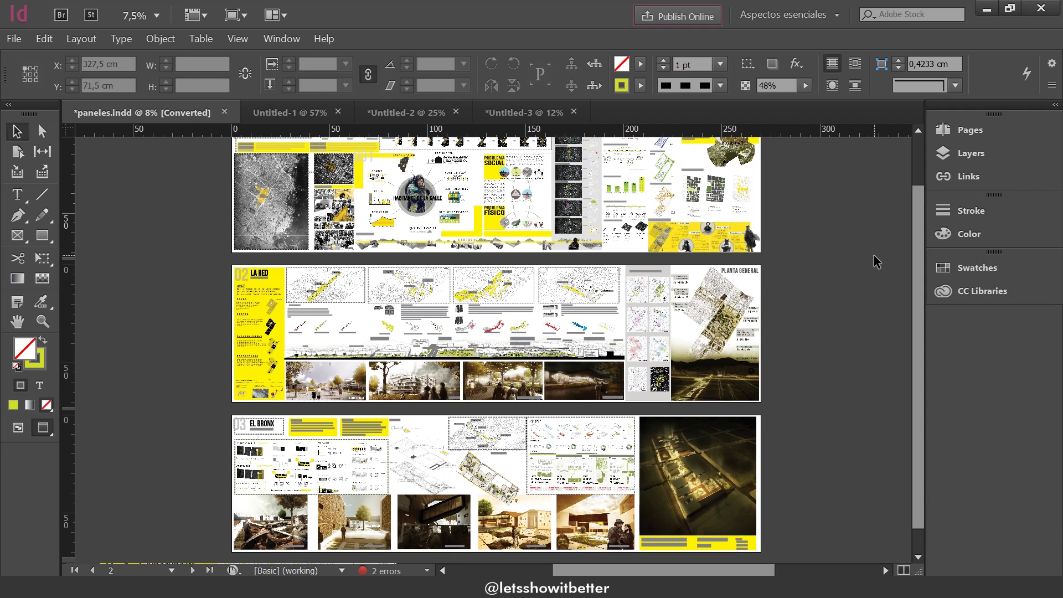
{"action": "scroll", "coordinate": [873, 257], "scroll_direction": "up", "scroll_amount": 2}
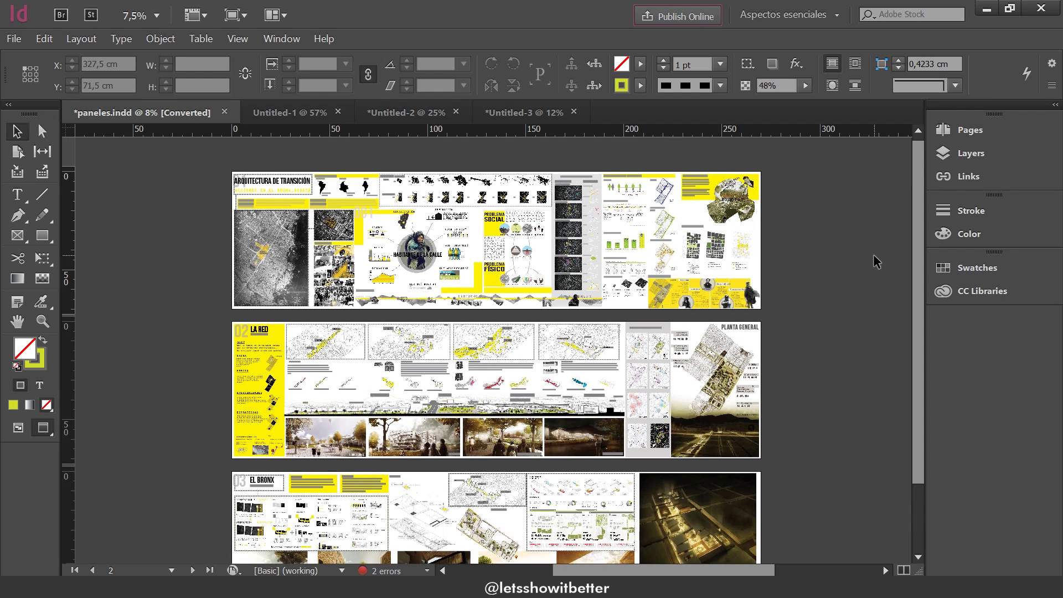
{"action": "scroll", "coordinate": [869, 256], "scroll_direction": "down", "scroll_amount": 3}
{"action": "scroll", "coordinate": [869, 256], "scroll_direction": "up", "scroll_amount": 2}
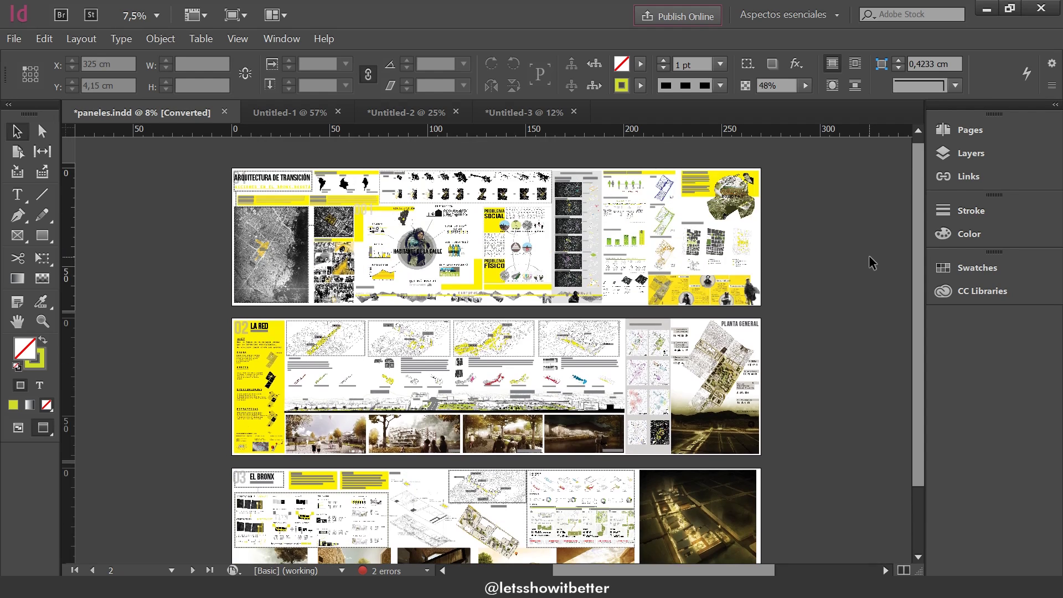
{"action": "scroll", "coordinate": [869, 255], "scroll_direction": "down", "scroll_amount": 1}
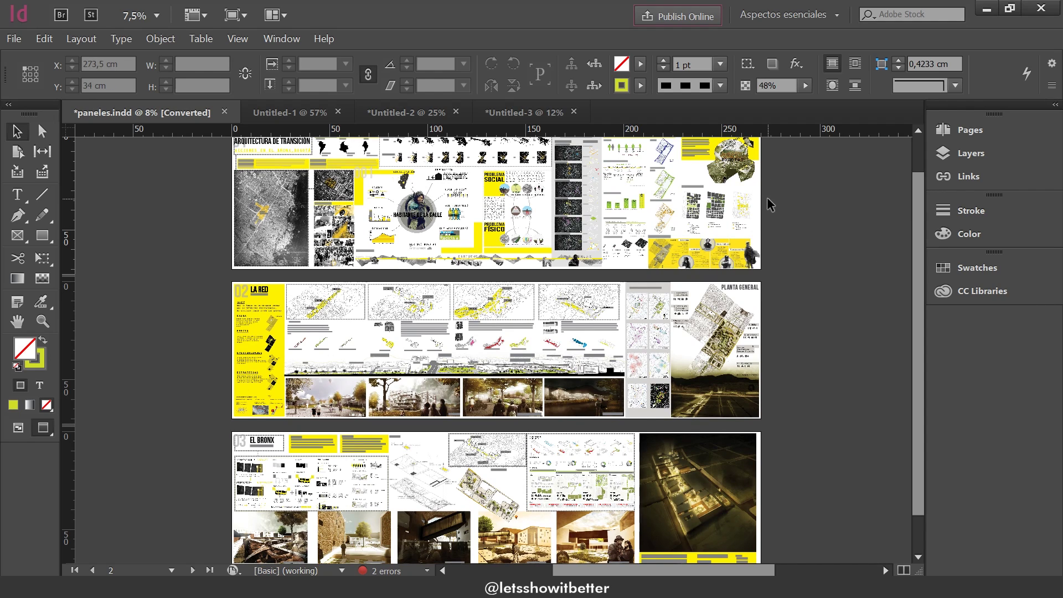
{"action": "scroll", "coordinate": [766, 197], "scroll_direction": "up", "scroll_amount": 1}
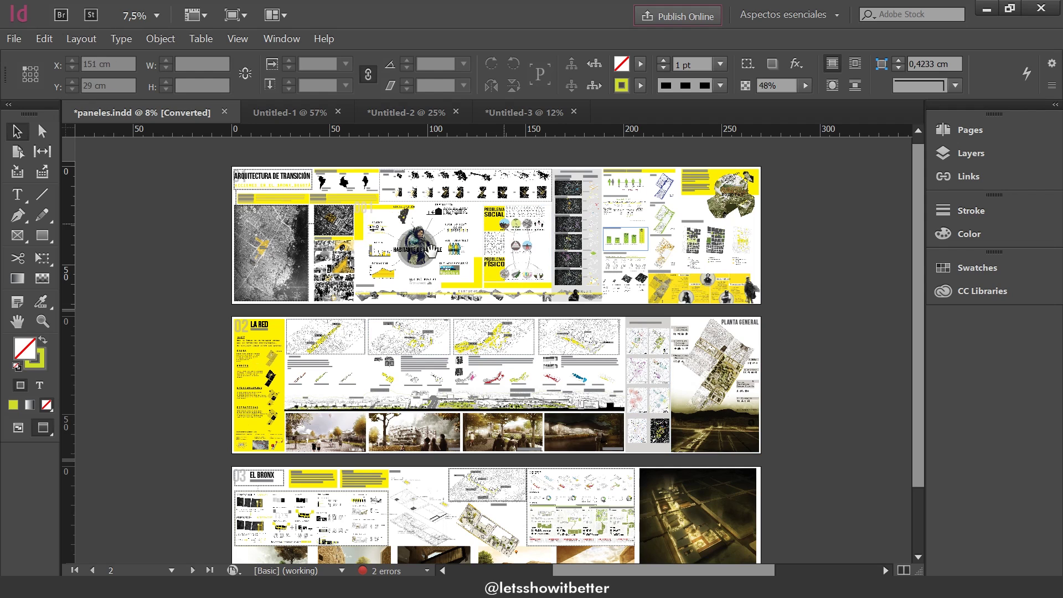
{"action": "scroll", "coordinate": [338, 230], "scroll_direction": "down", "scroll_amount": 1}
{"action": "scroll", "coordinate": [335, 238], "scroll_direction": "up", "scroll_amount": 1}
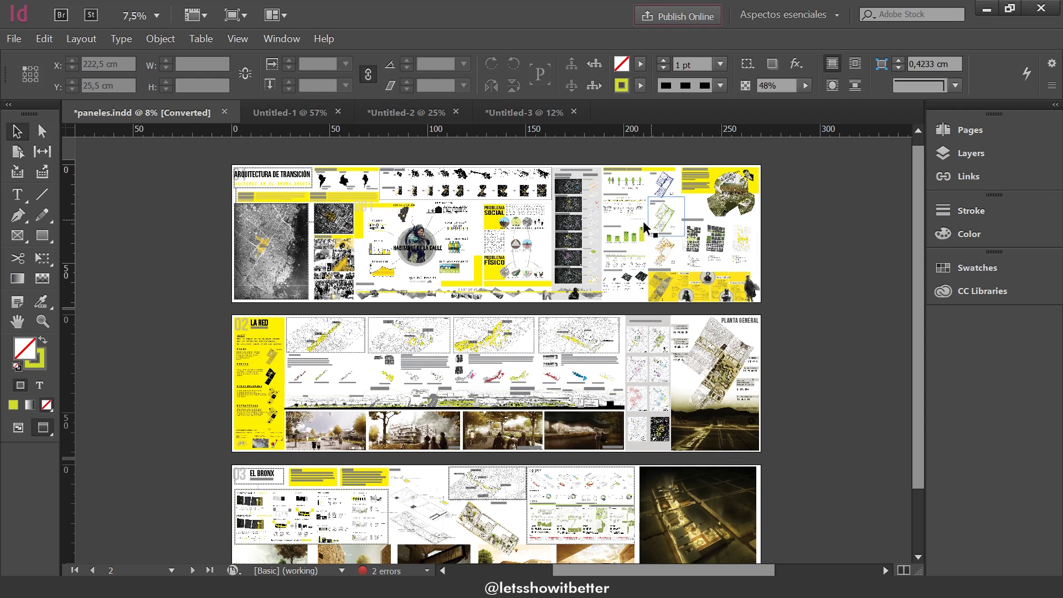
Step: Switch to Normal screen mode to show guides, frame edges and pasteboard items
{"action": "left_click", "coordinate": [246, 40]}
{"action": "mouse_move", "coordinate": [343, 223]}
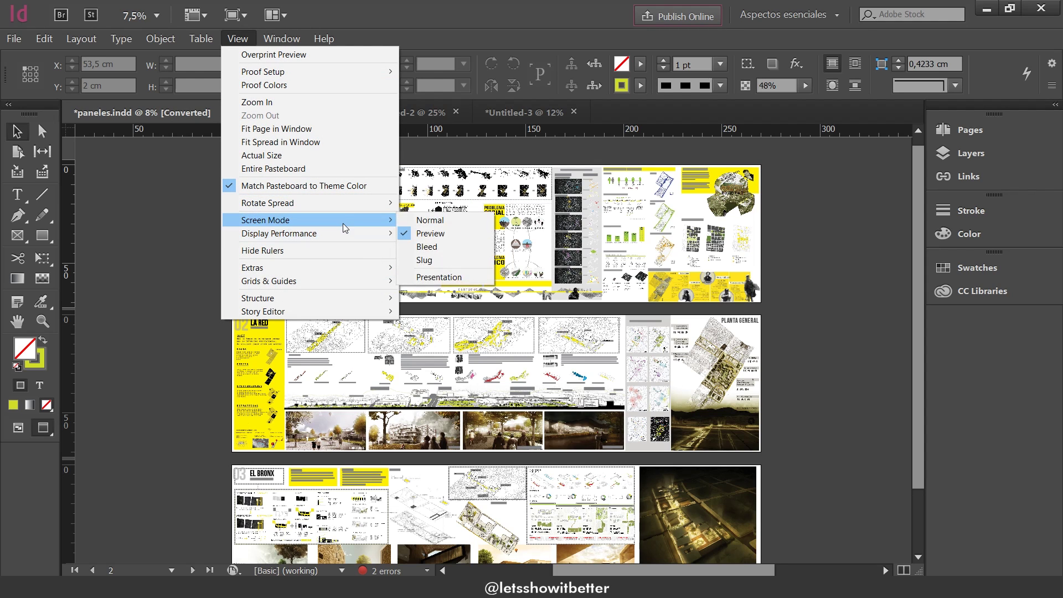
{"action": "left_click", "coordinate": [419, 232]}
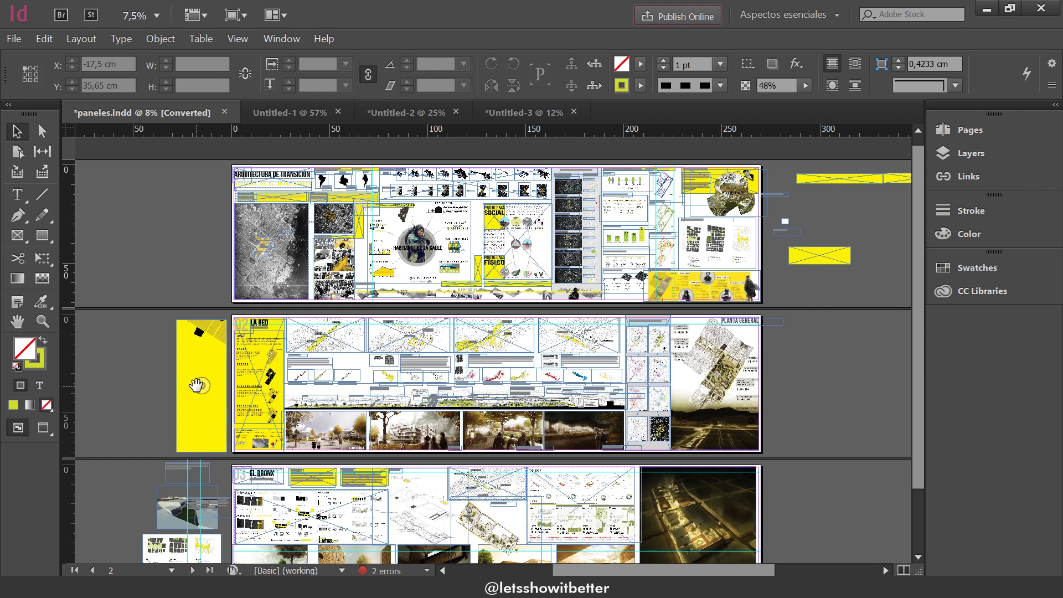
Step: Move the small yellow frame on the pasteboard beside the first board further right
{"action": "scroll", "coordinate": [199, 382], "scroll_direction": "down", "scroll_amount": 2}
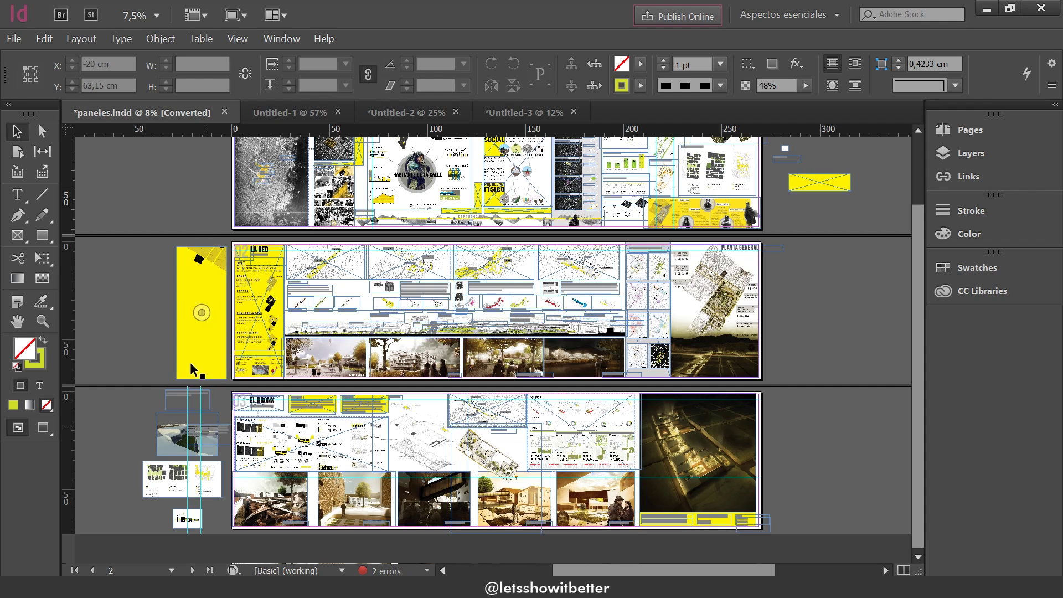
{"action": "scroll", "coordinate": [740, 403], "scroll_direction": "up", "scroll_amount": 2}
{"action": "scroll", "coordinate": [740, 402], "scroll_direction": "up", "scroll_amount": 3}
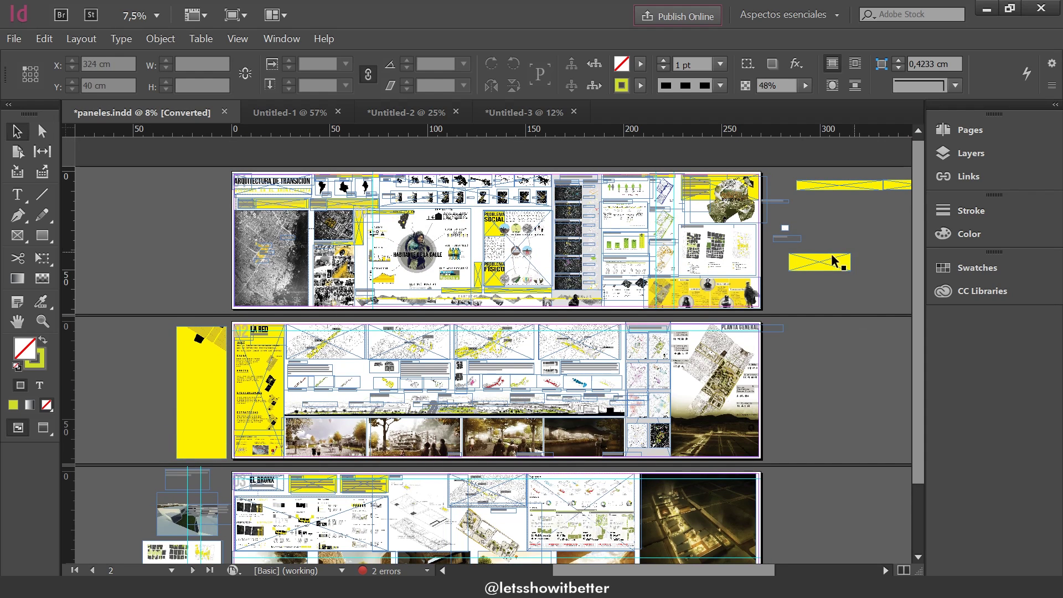
{"action": "left_click", "coordinate": [857, 259]}
{"action": "left_click", "coordinate": [844, 290]}
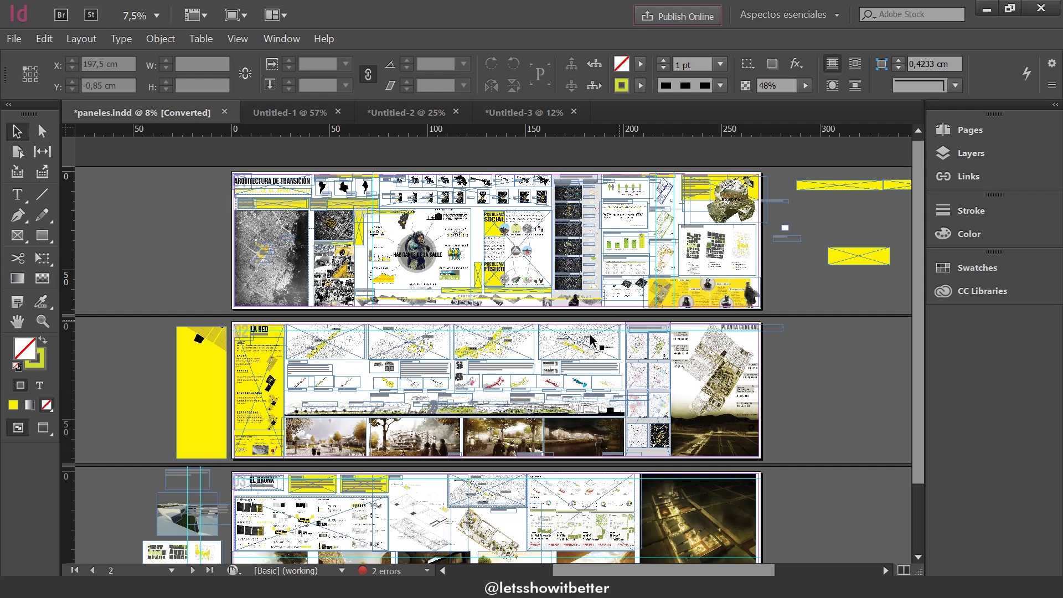
{"action": "scroll", "coordinate": [621, 355], "scroll_direction": "up", "scroll_amount": 2}
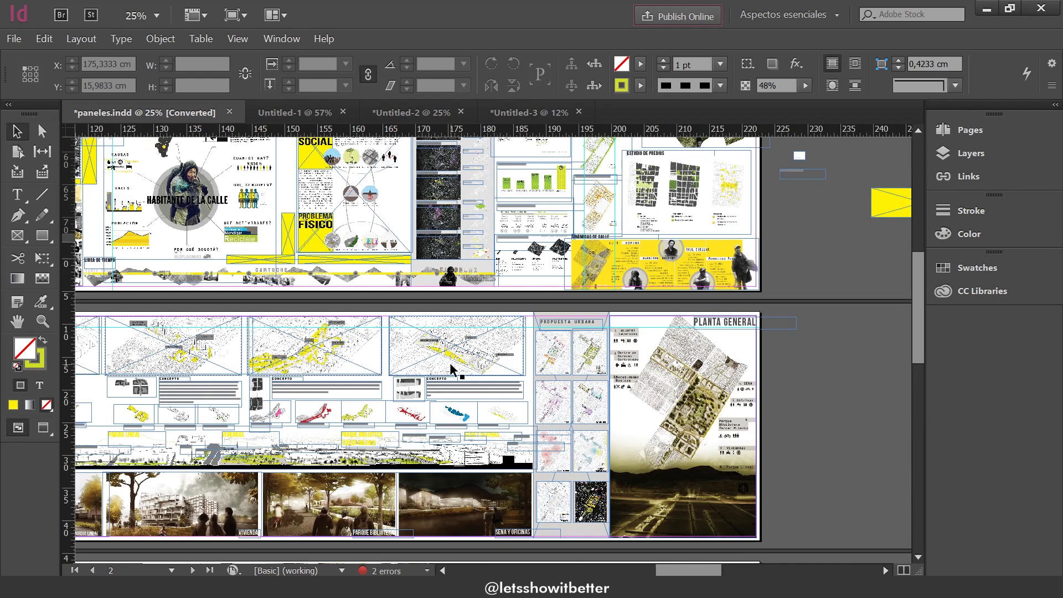
Step: Zoom to 50% on the middle board and pan left to the park axonometric and CONCEPTO text
{"action": "scroll", "coordinate": [443, 346], "scroll_direction": "up", "scroll_amount": 3}
{"action": "scroll", "coordinate": [424, 326], "scroll_direction": "left", "scroll_amount": 6}
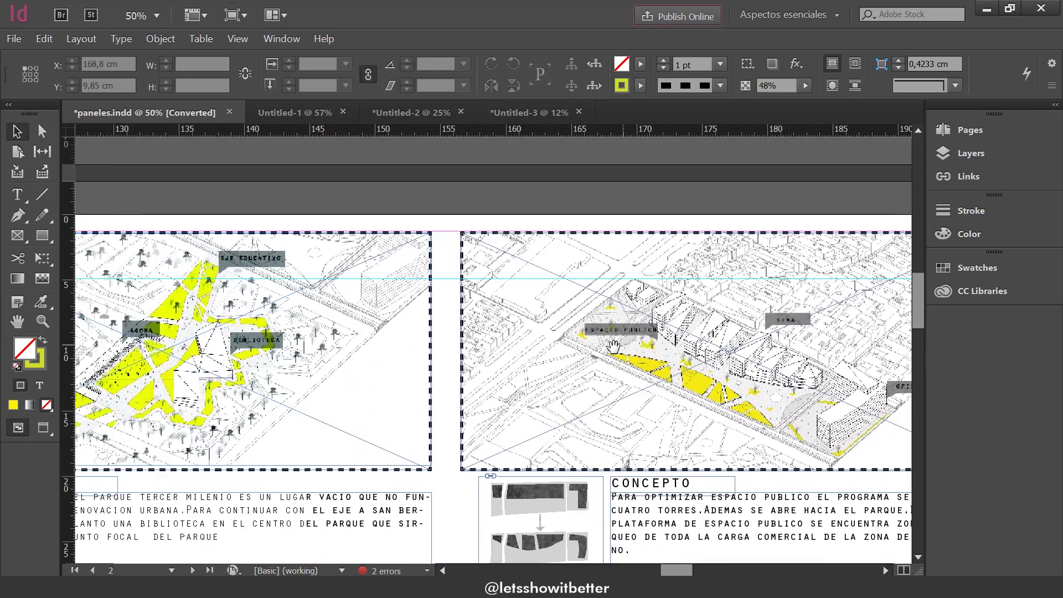
{"action": "scroll", "coordinate": [518, 350], "scroll_direction": "left", "scroll_amount": 2}
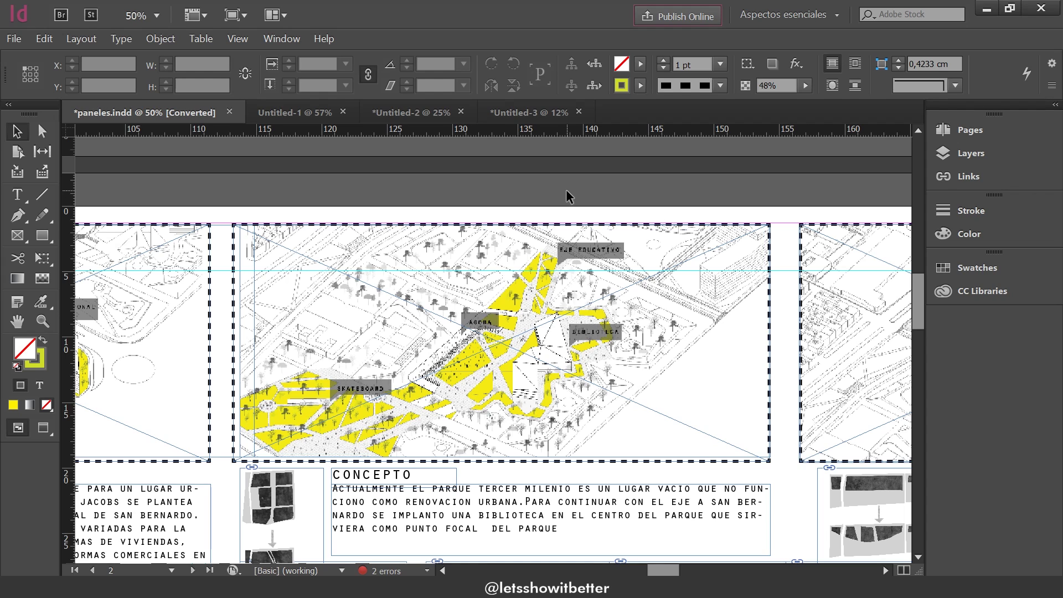
{"action": "right_click", "coordinate": [444, 233]}
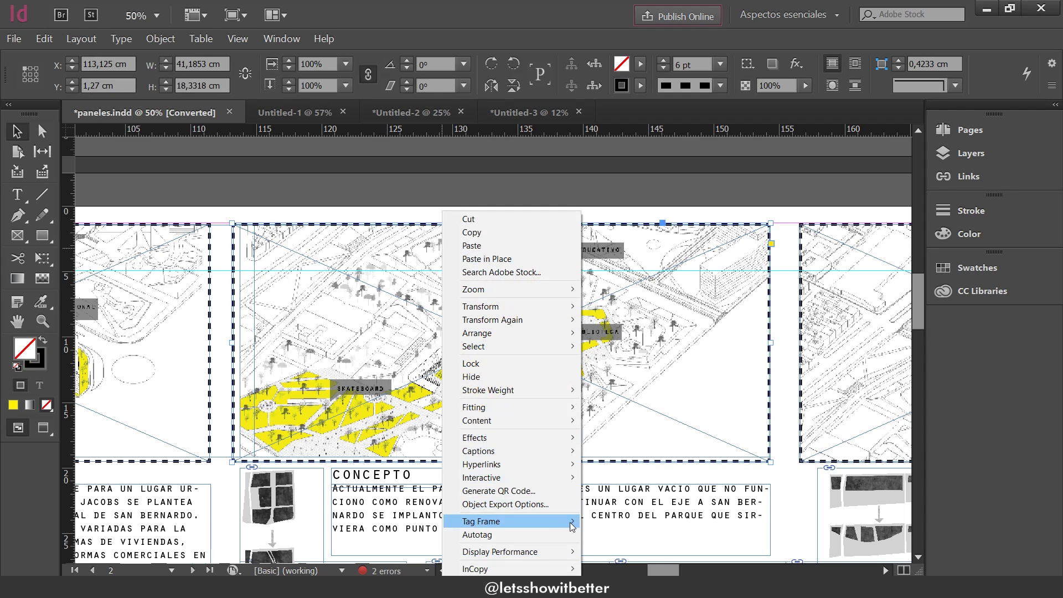
Step: Set the park axonometric frame's Display Performance to High Quality Display
{"action": "mouse_move", "coordinate": [567, 552]}
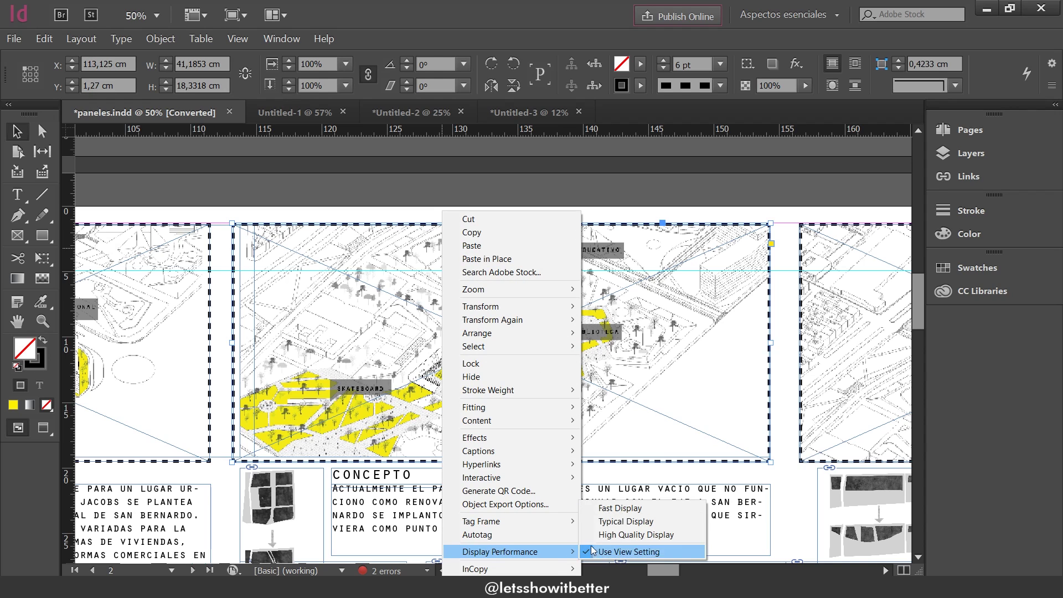
{"action": "left_click", "coordinate": [641, 536]}
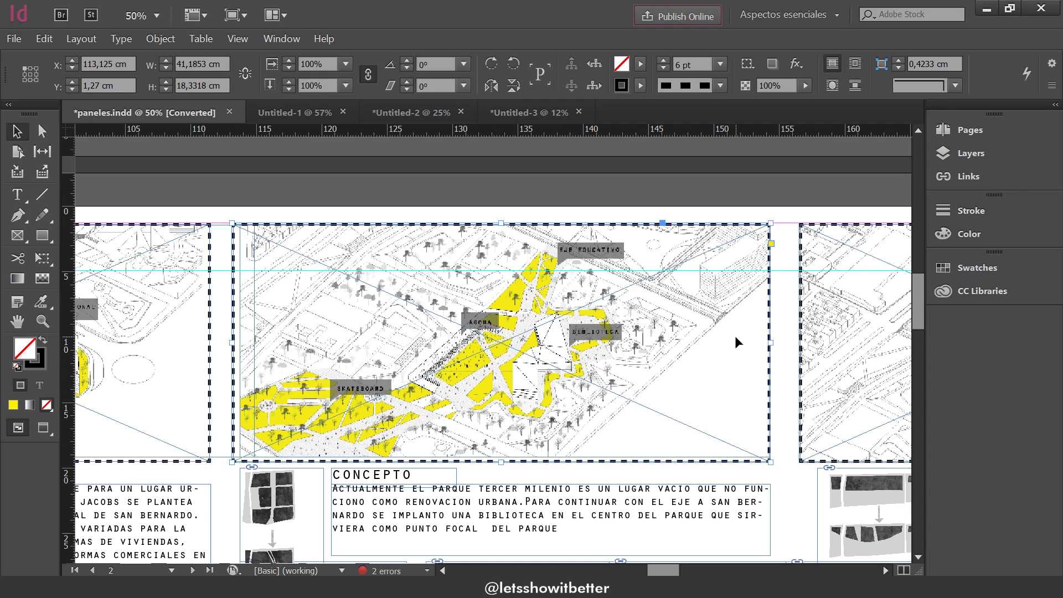
Step: Zoom and pan across the three presentation boards to survey the layout
{"action": "left_click_drag", "start_coordinate": [467, 429], "coordinate": [643, 289]}
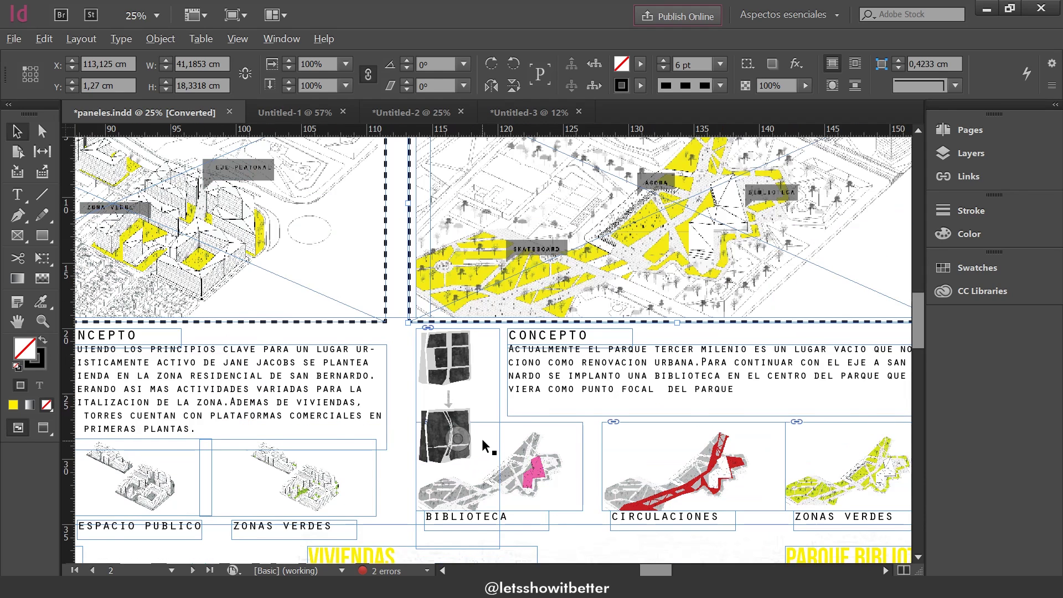
{"action": "key", "text": "ctrl+minus"}
{"action": "left_click_drag", "start_coordinate": [539, 459], "coordinate": [493, 335]}
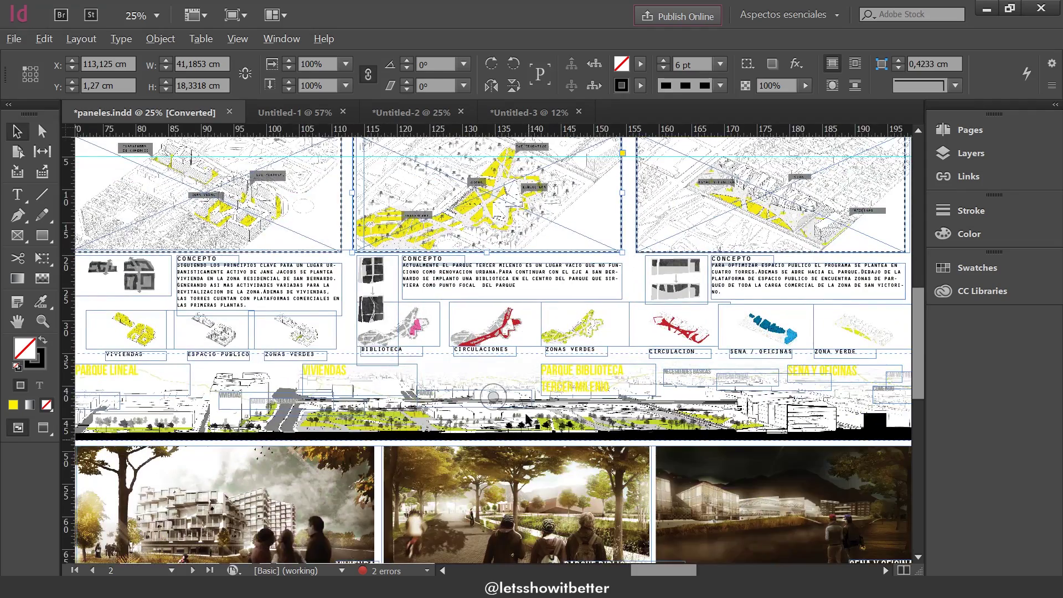
{"action": "key", "text": "ctrl+minus"}
{"action": "key", "text": "ctrl+minus"}
{"action": "left_click_drag", "start_coordinate": [484, 397], "coordinate": [479, 419]}
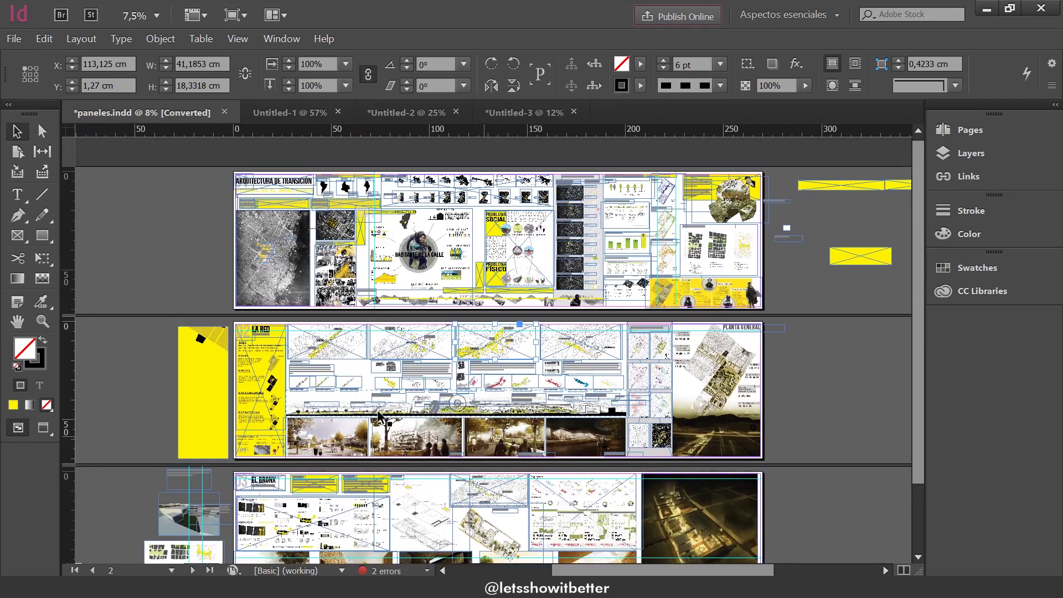
{"action": "key", "text": "ctrl+equal"}
{"action": "key", "text": "ctrl+equal"}
{"action": "left_click_drag", "start_coordinate": [347, 367], "coordinate": [167, 474]}
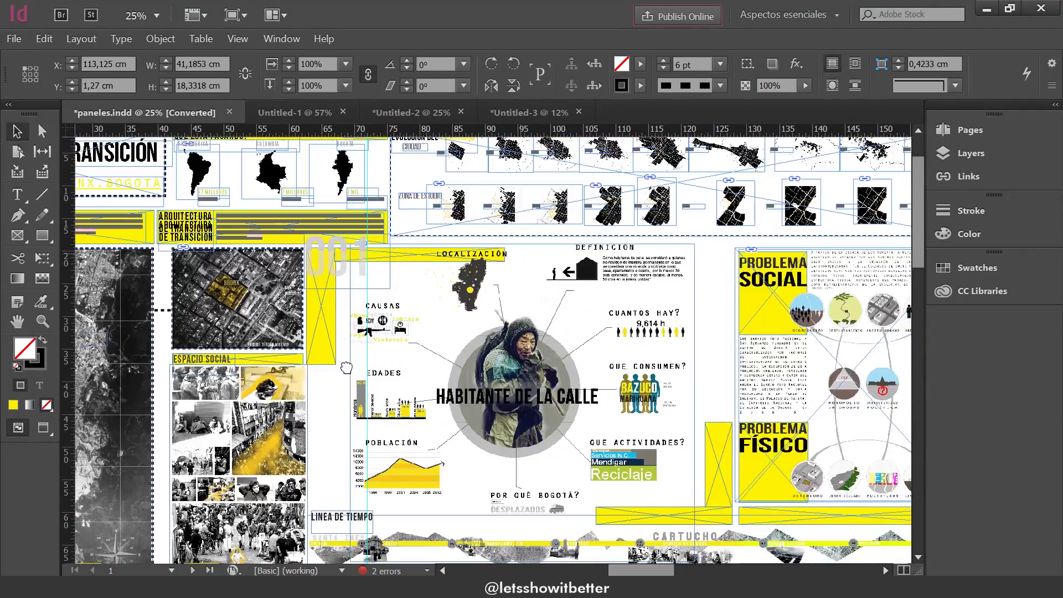
{"action": "key", "text": "ctrl+minus"}
{"action": "key", "text": "ctrl+minus"}
{"action": "key", "text": "ctrl+equal"}
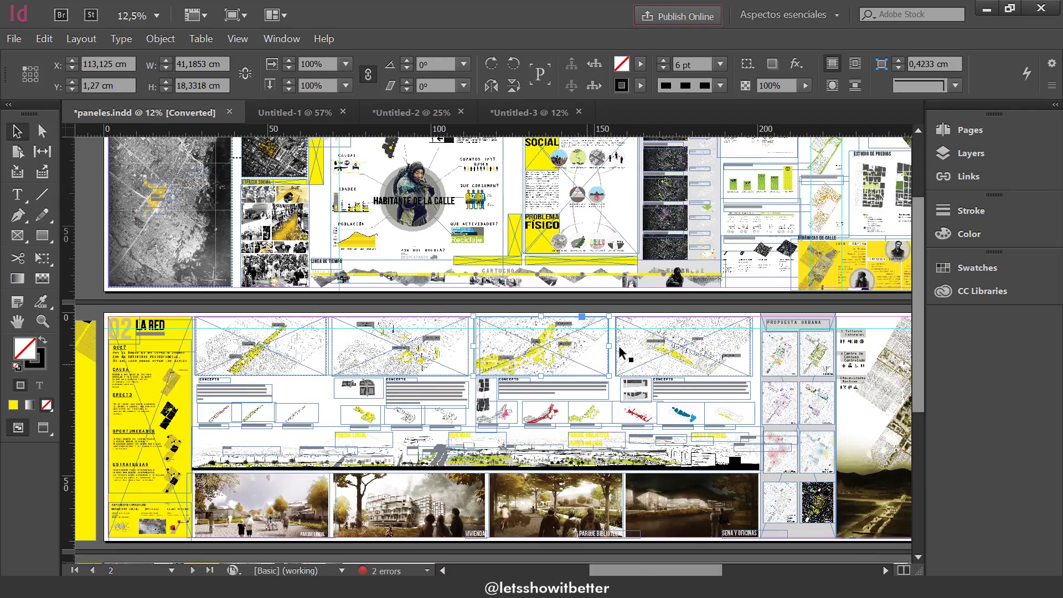
{"action": "left_click_drag", "start_coordinate": [463, 409], "coordinate": [517, 357]}
{"action": "scroll", "coordinate": [460, 420], "scroll_direction": "down", "scroll_amount": 2}
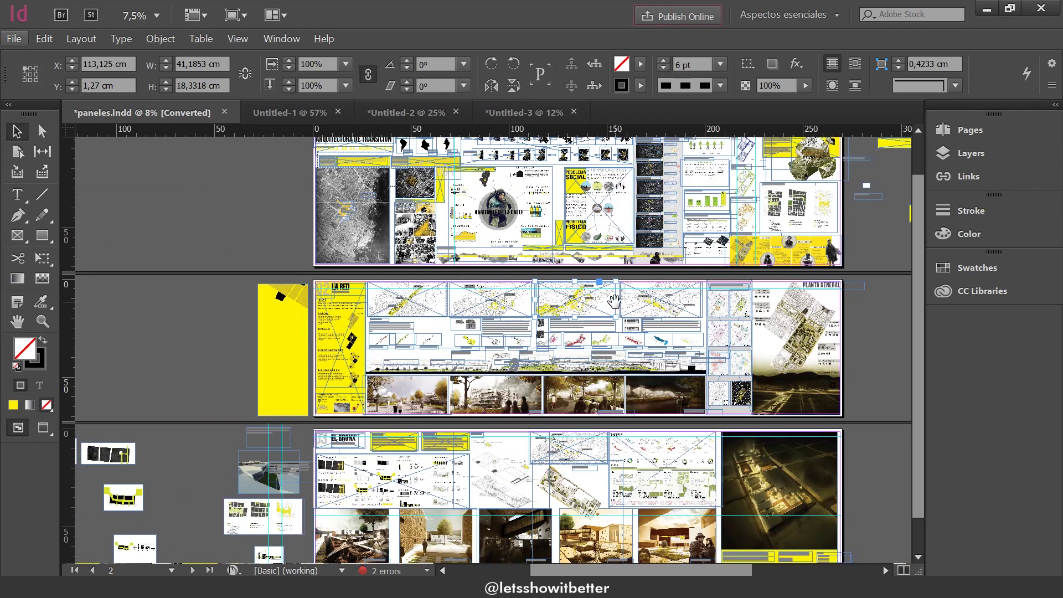
{"action": "scroll", "coordinate": [609, 299], "scroll_direction": "right", "scroll_amount": 3}
{"action": "scroll", "coordinate": [609, 299], "scroll_direction": "up", "scroll_amount": 1}
Step: Select flujos.psd in the Links panel and review its info: 5362 x 6803, 300 PPI, status OK
{"action": "left_click", "coordinate": [938, 176]}
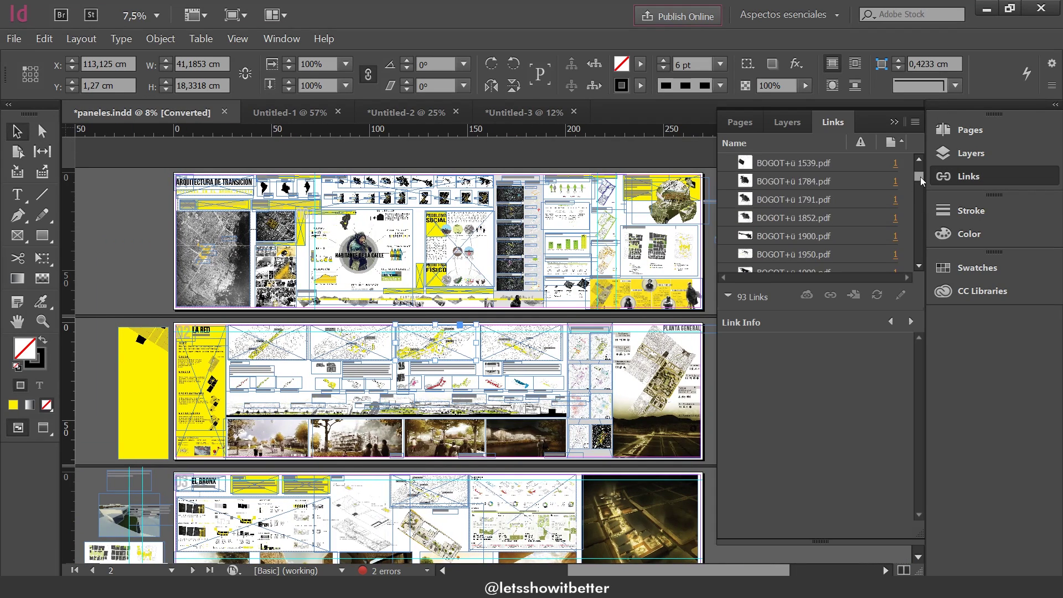
{"action": "scroll", "coordinate": [919, 172], "scroll_direction": "down", "scroll_amount": 5}
{"action": "scroll", "coordinate": [919, 199], "scroll_direction": "down", "scroll_amount": 3}
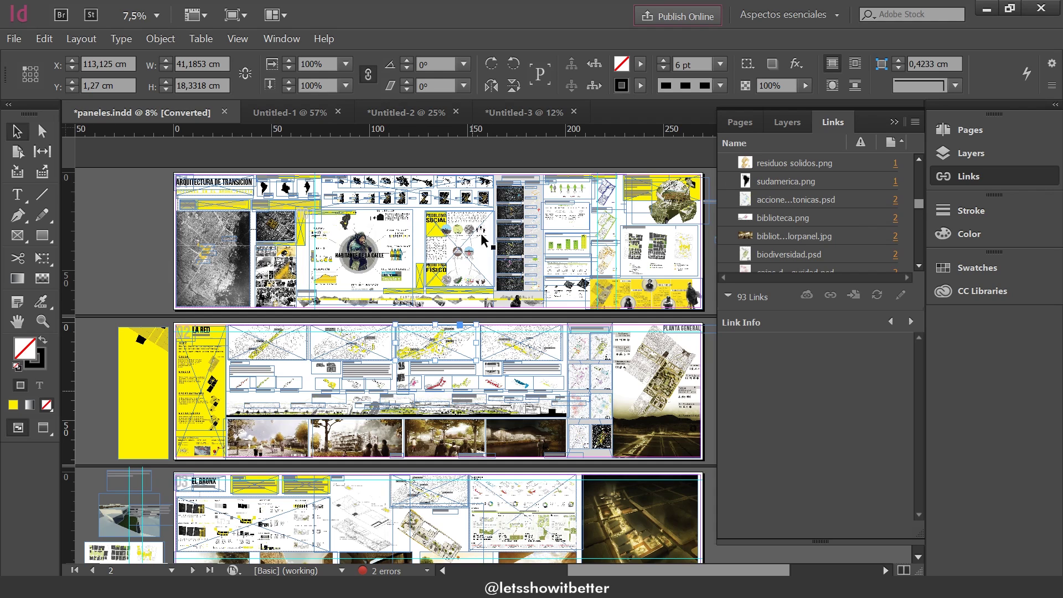
{"action": "left_click_drag", "start_coordinate": [920, 206], "coordinate": [918, 195]}
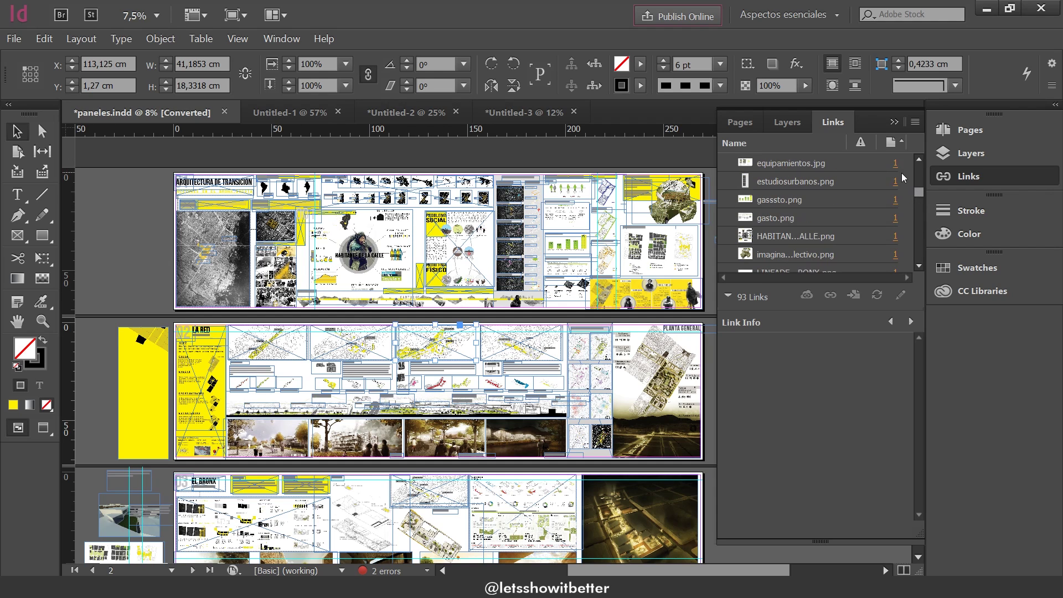
{"action": "left_click_drag", "start_coordinate": [920, 199], "coordinate": [916, 255]}
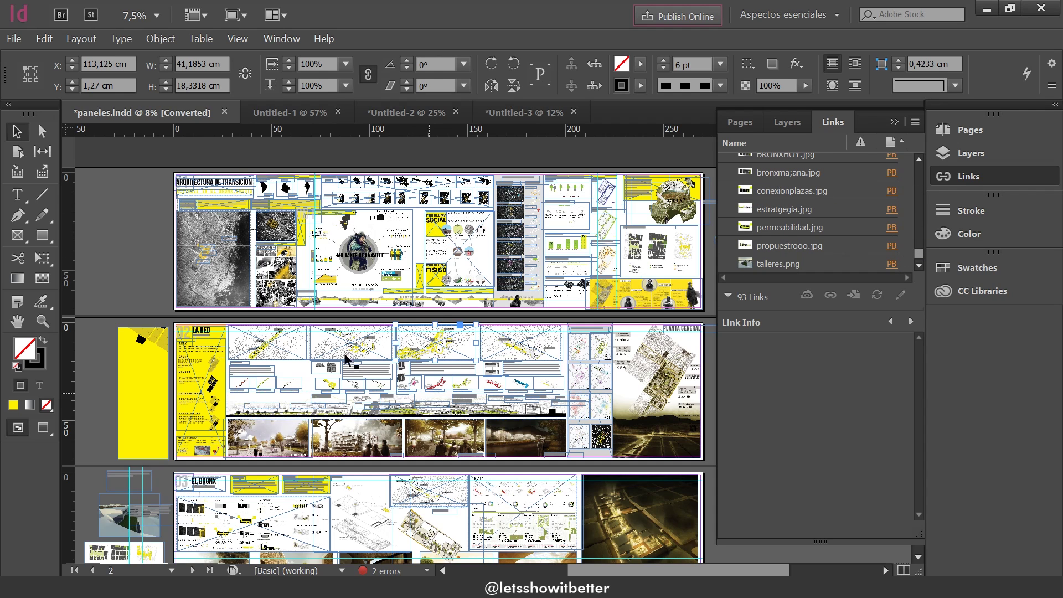
{"action": "left_click_drag", "start_coordinate": [919, 259], "coordinate": [916, 216]}
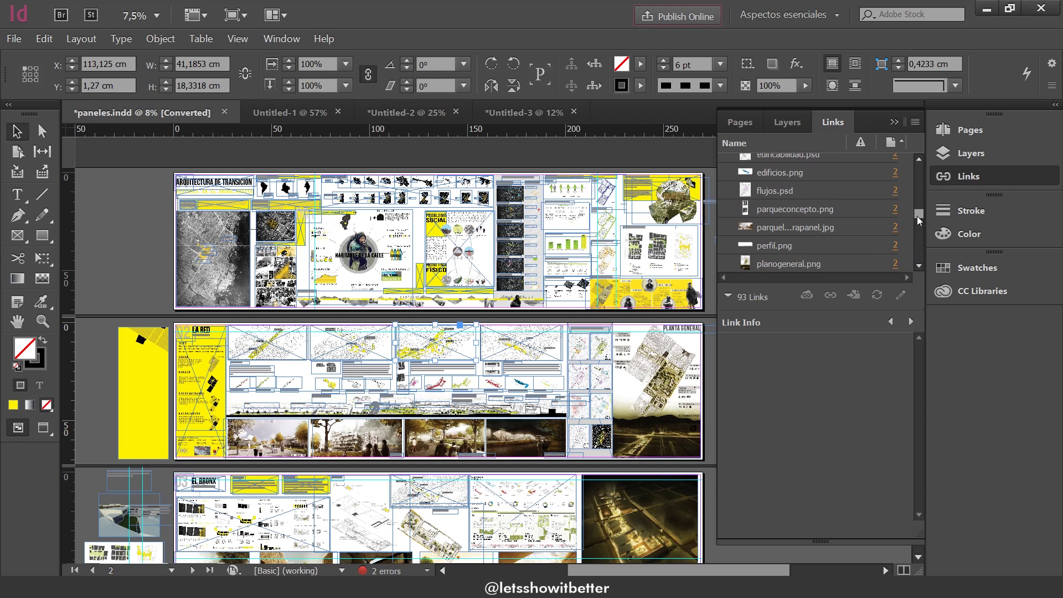
{"action": "left_click", "coordinate": [793, 211]}
{"action": "left_click", "coordinate": [791, 194]}
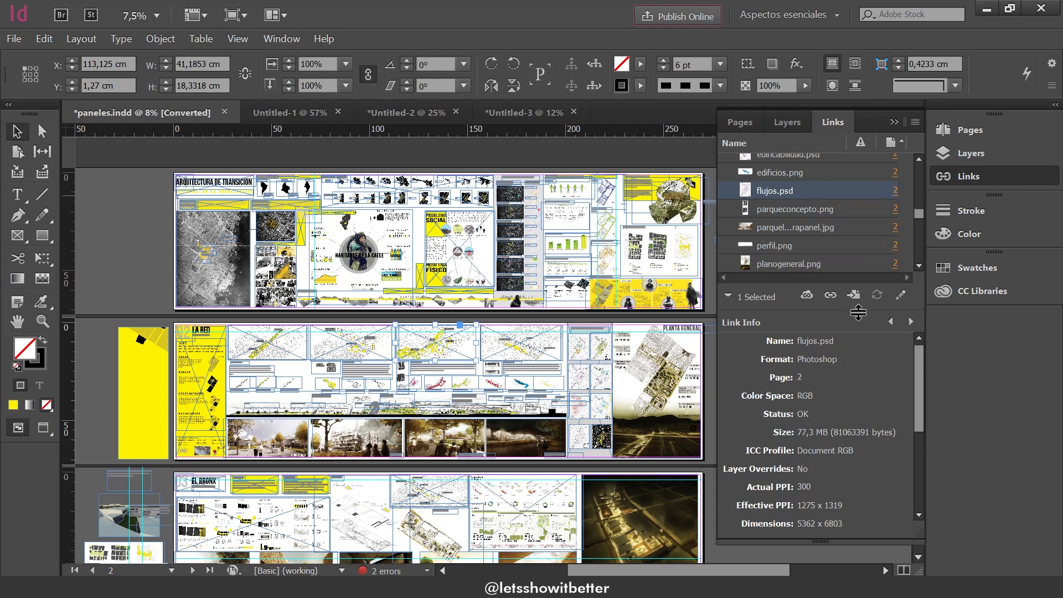
{"action": "left_click_drag", "start_coordinate": [920, 373], "coordinate": [920, 380]}
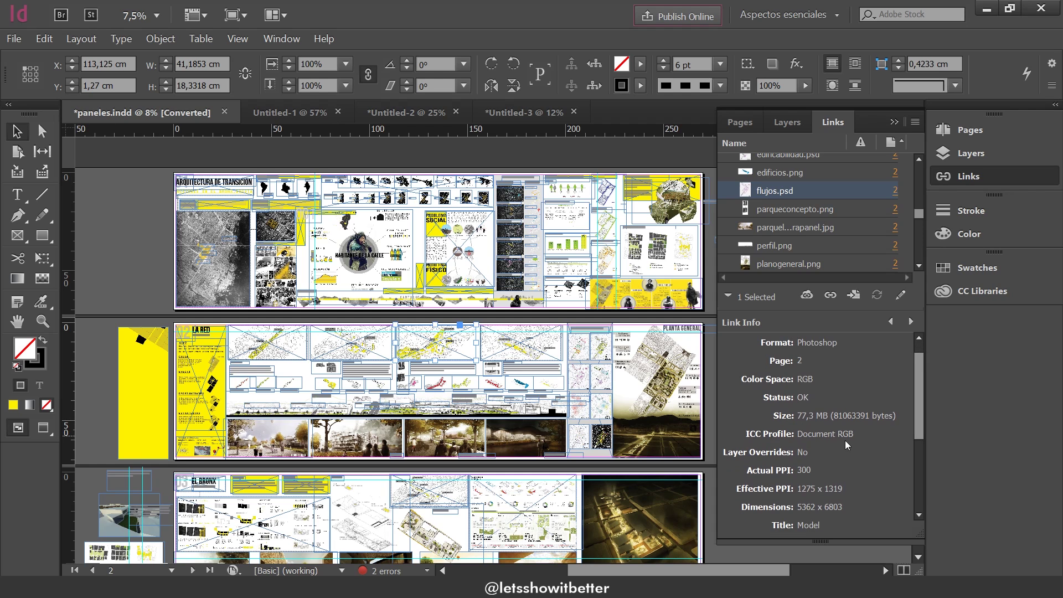
{"action": "scroll", "coordinate": [789, 452], "scroll_direction": "down", "scroll_amount": 3}
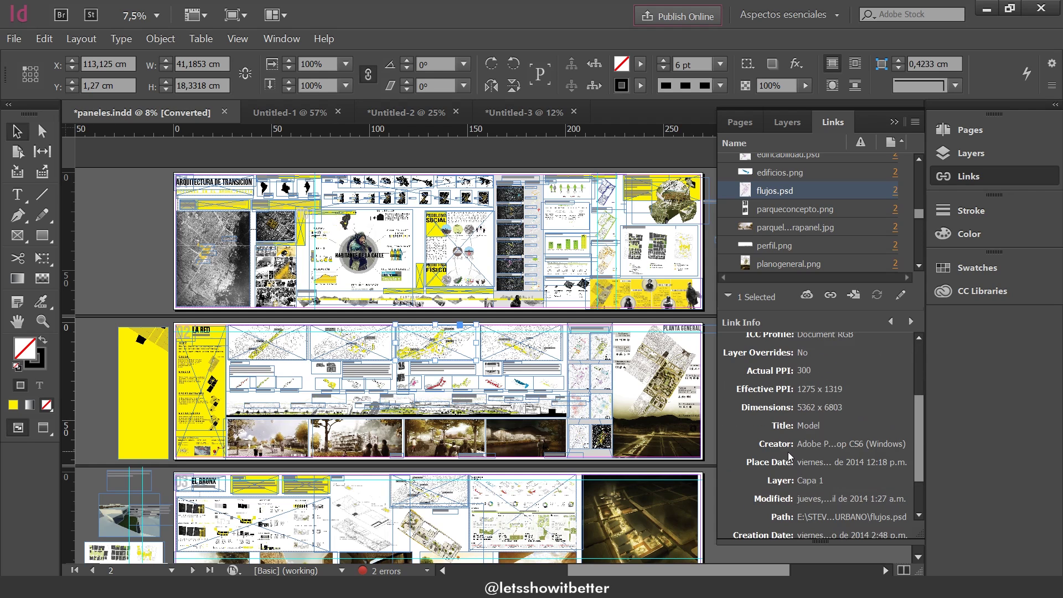
{"action": "scroll", "coordinate": [819, 400], "scroll_direction": "down", "scroll_amount": 1}
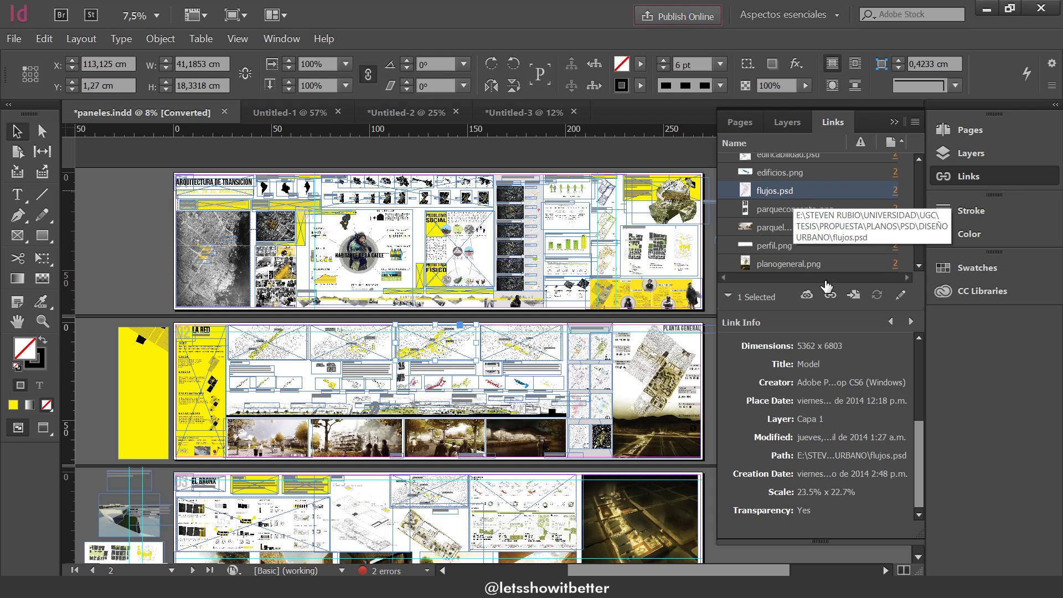
{"action": "right_click", "coordinate": [808, 191]}
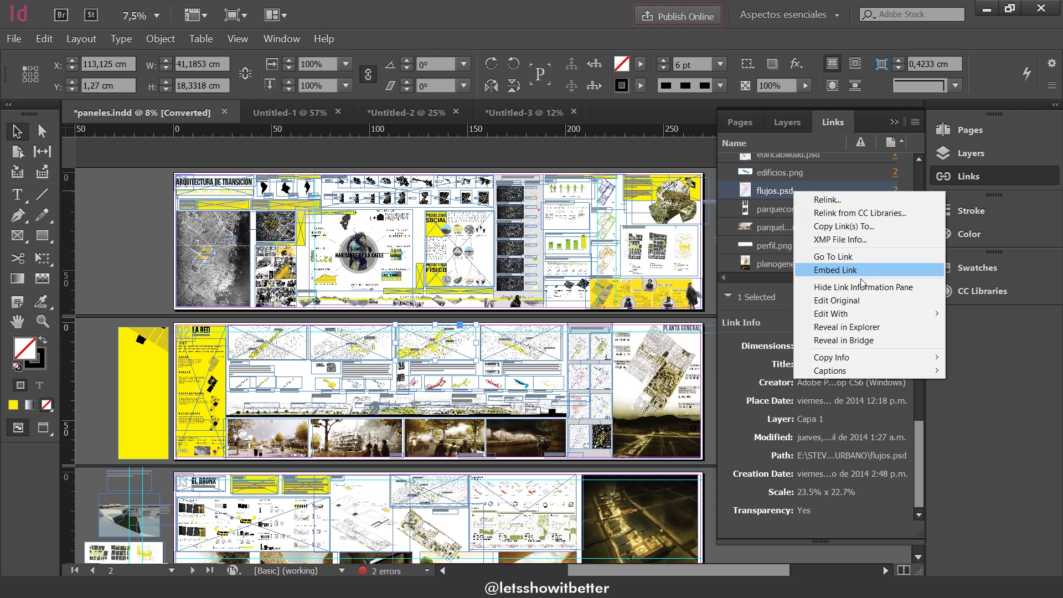
Step: Send flujos.psd to Photoshop with Edit Original
{"action": "left_click", "coordinate": [859, 302]}
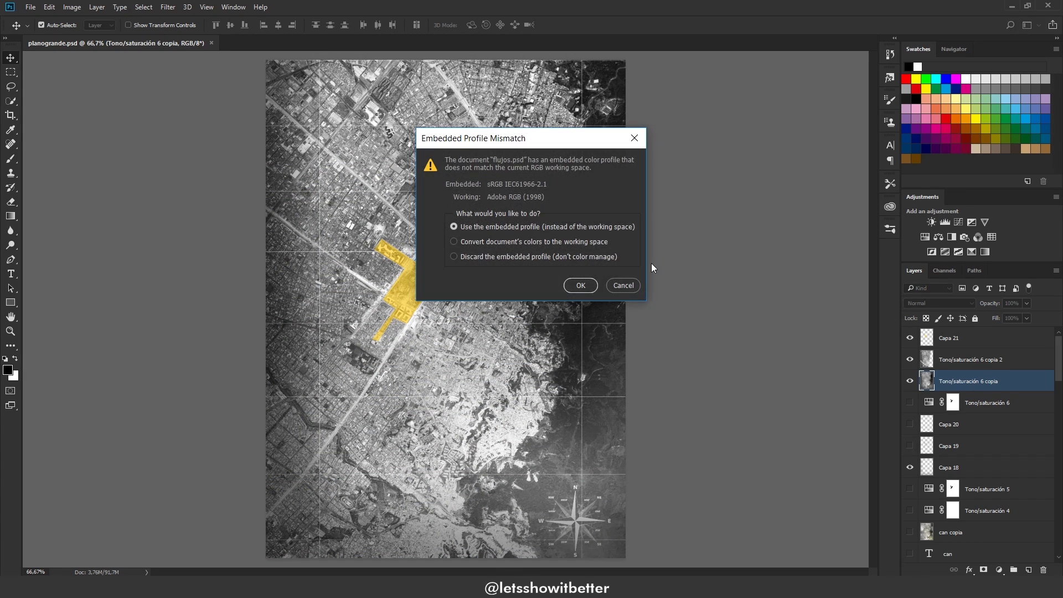
Step: Keep the embedded colour profile, hide the Forma 15 layer, and save flujos.psd
{"action": "left_click", "coordinate": [588, 286]}
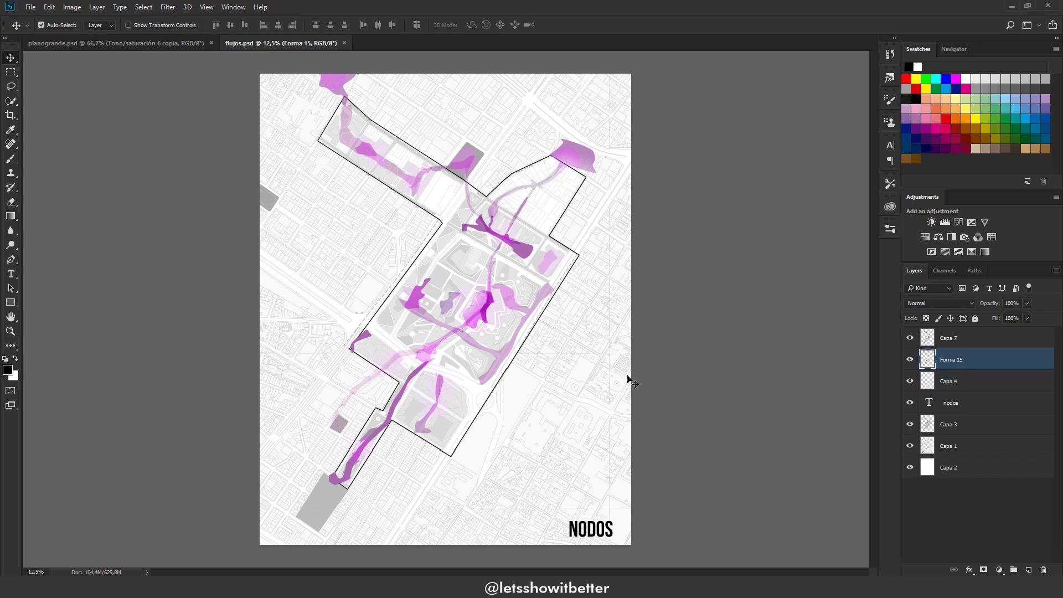
{"action": "left_click", "coordinate": [909, 359]}
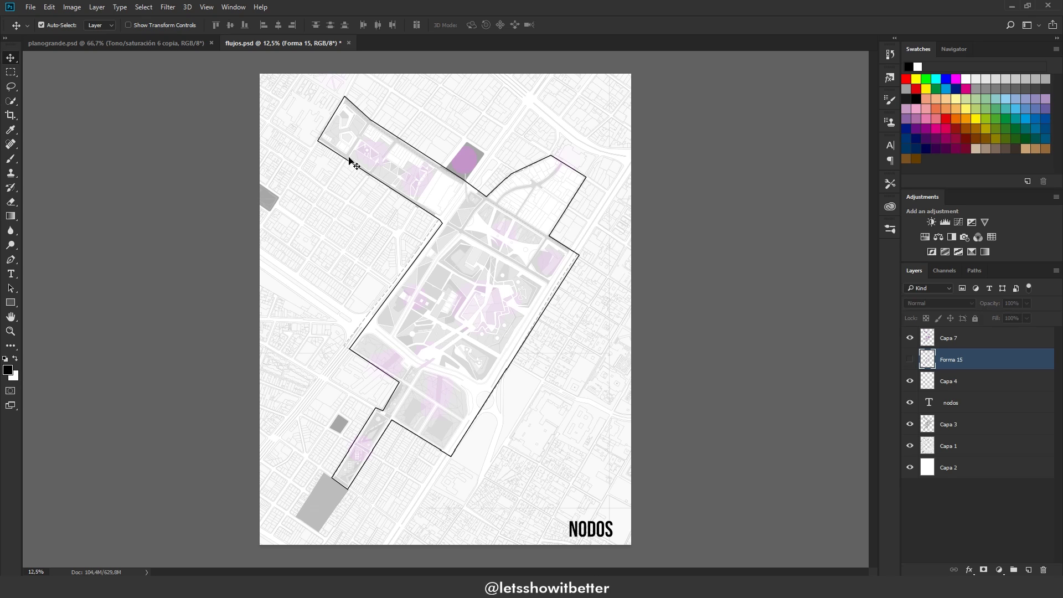
{"action": "left_click", "coordinate": [30, 8]}
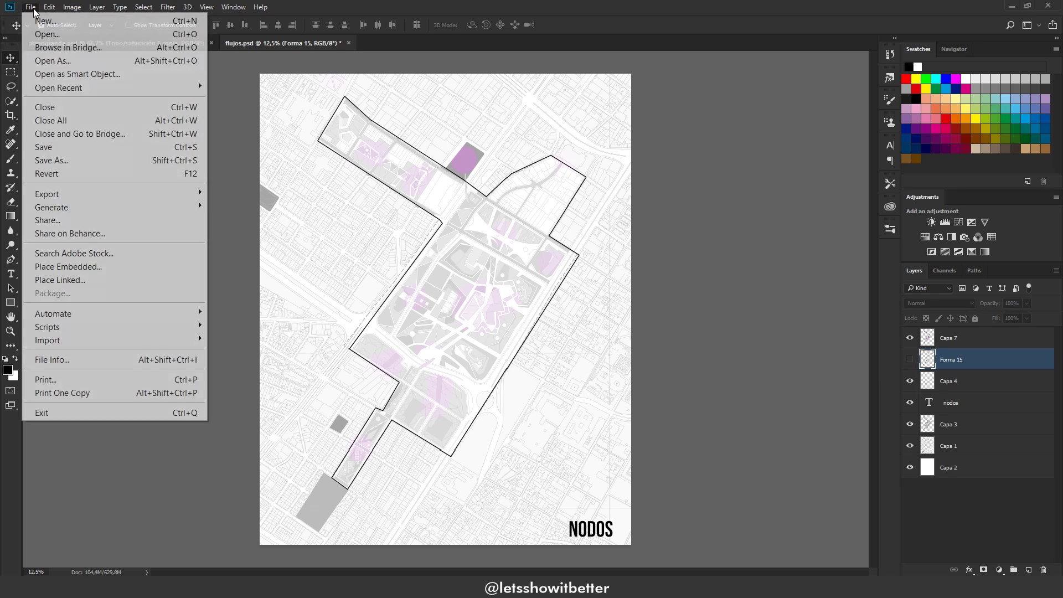
{"action": "left_click", "coordinate": [69, 155]}
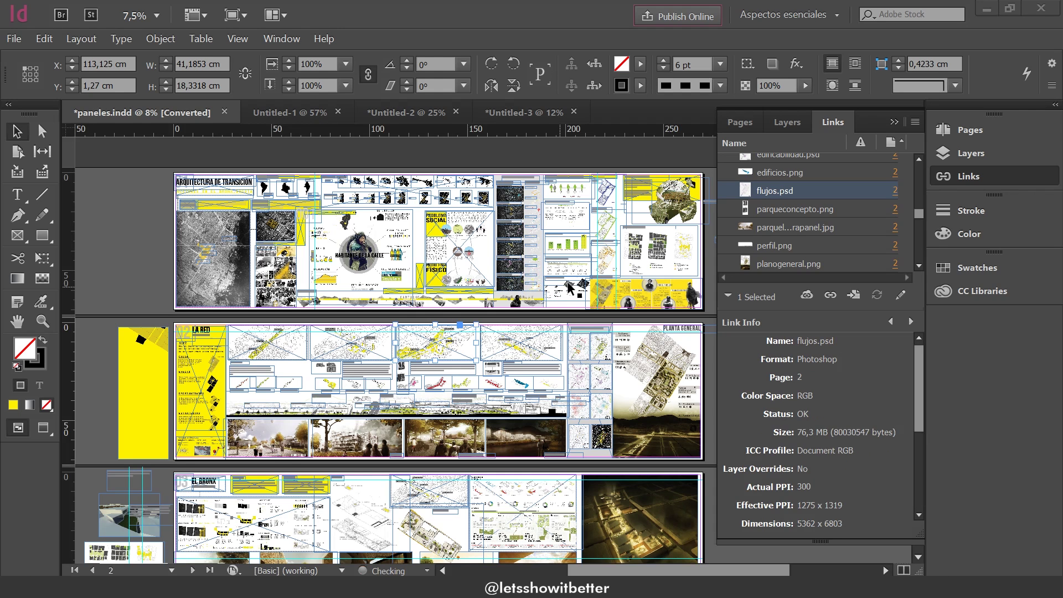
Step: Zoom in to 100% on page 2's NODOS diagram to check the map without magenta flows
{"action": "scroll", "coordinate": [569, 286], "scroll_direction": "up", "scroll_amount": 2}
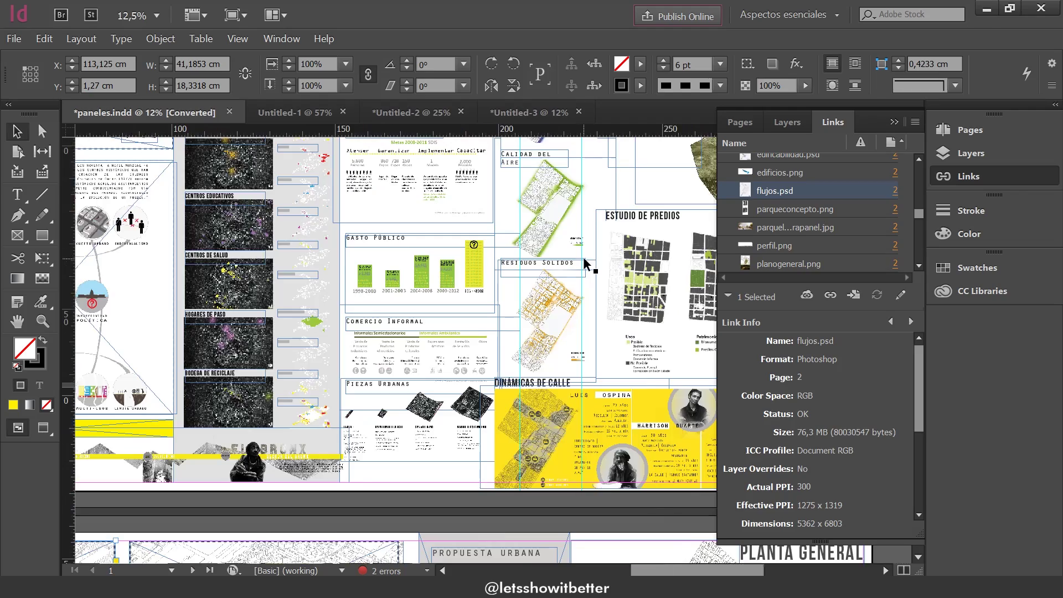
{"action": "scroll", "coordinate": [584, 265], "scroll_direction": "up", "scroll_amount": 1}
{"action": "scroll", "coordinate": [580, 304], "scroll_direction": "down", "scroll_amount": 3}
{"action": "scroll", "coordinate": [576, 347], "scroll_direction": "up", "scroll_amount": 2}
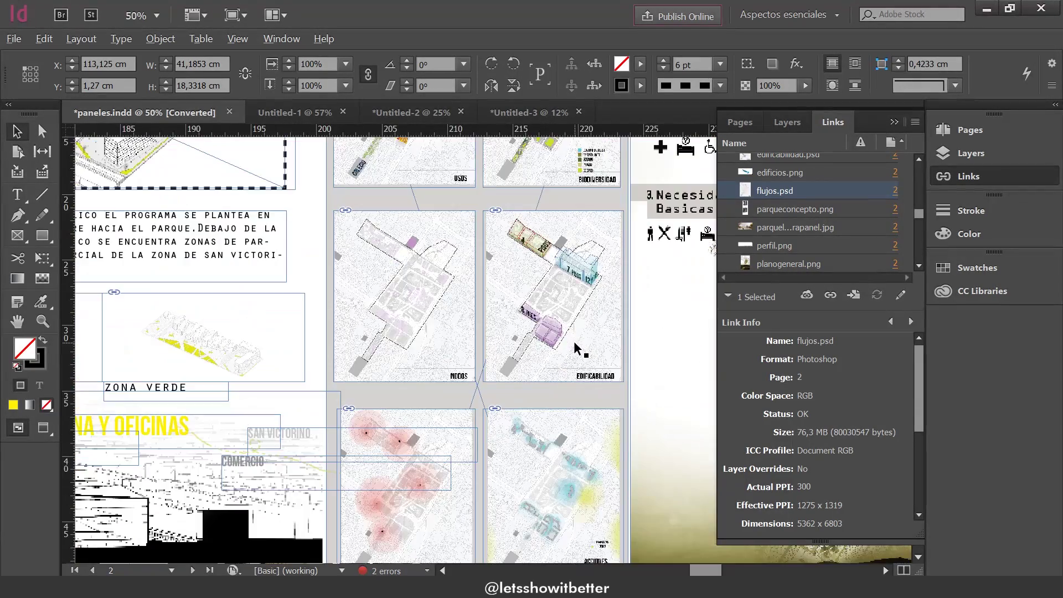
{"action": "scroll", "coordinate": [431, 288], "scroll_direction": "up", "scroll_amount": 2}
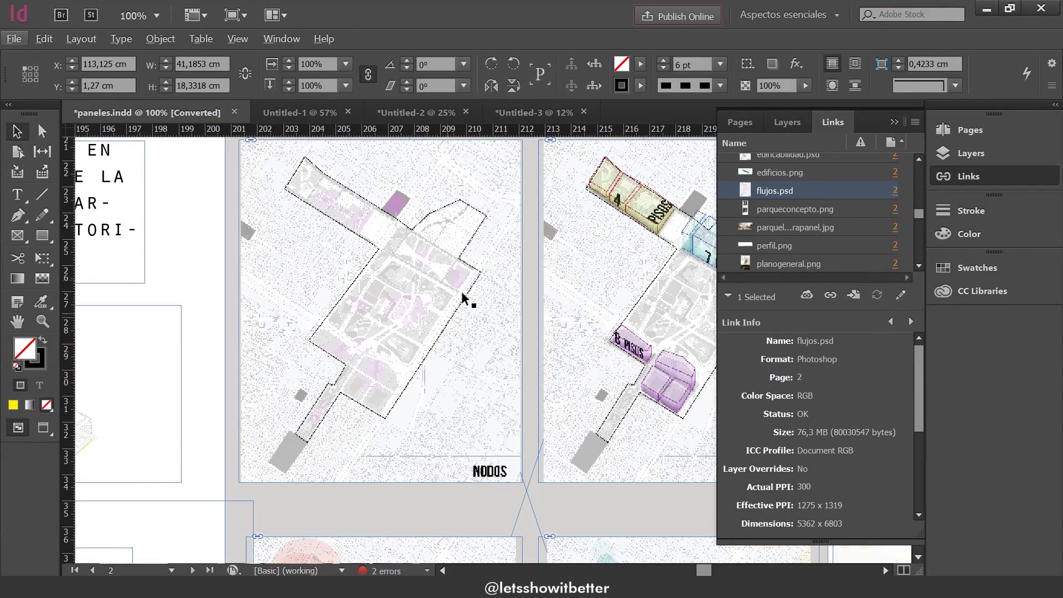
{"action": "scroll", "coordinate": [351, 266], "scroll_direction": "up", "scroll_amount": 1}
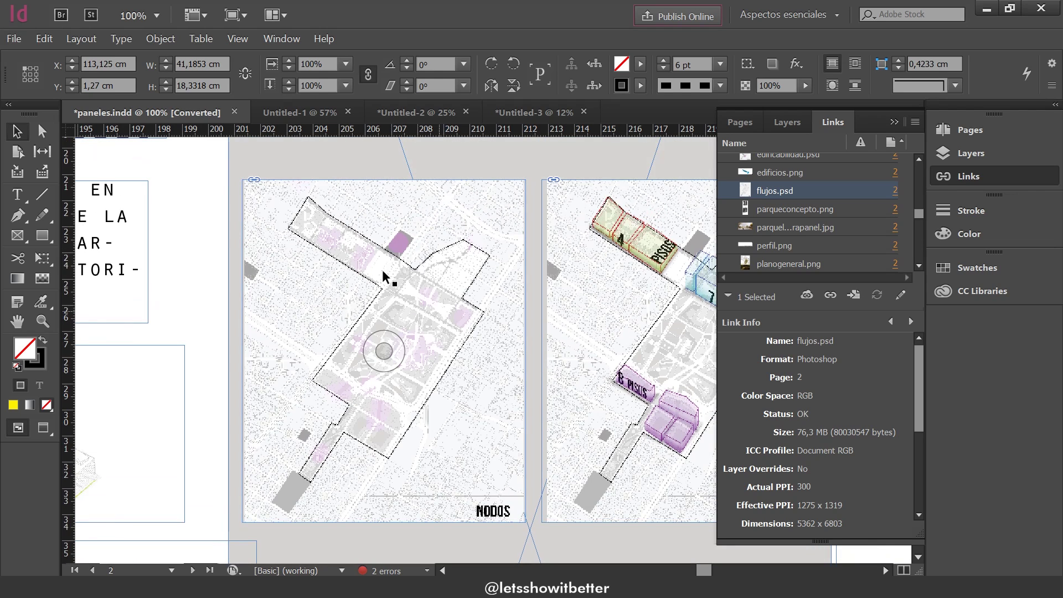
Step: Turn the Forma 15 layer back on in flujos.psd and save it with Ctrl+S
{"action": "double_click", "coordinate": [394, 331], "text": "alt"}
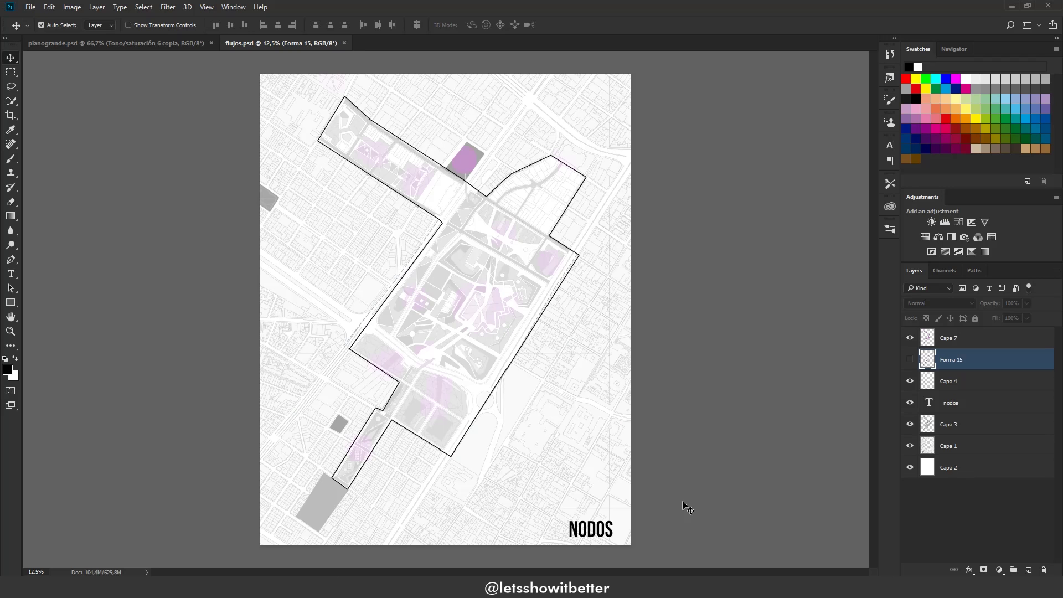
{"action": "left_click", "coordinate": [909, 359]}
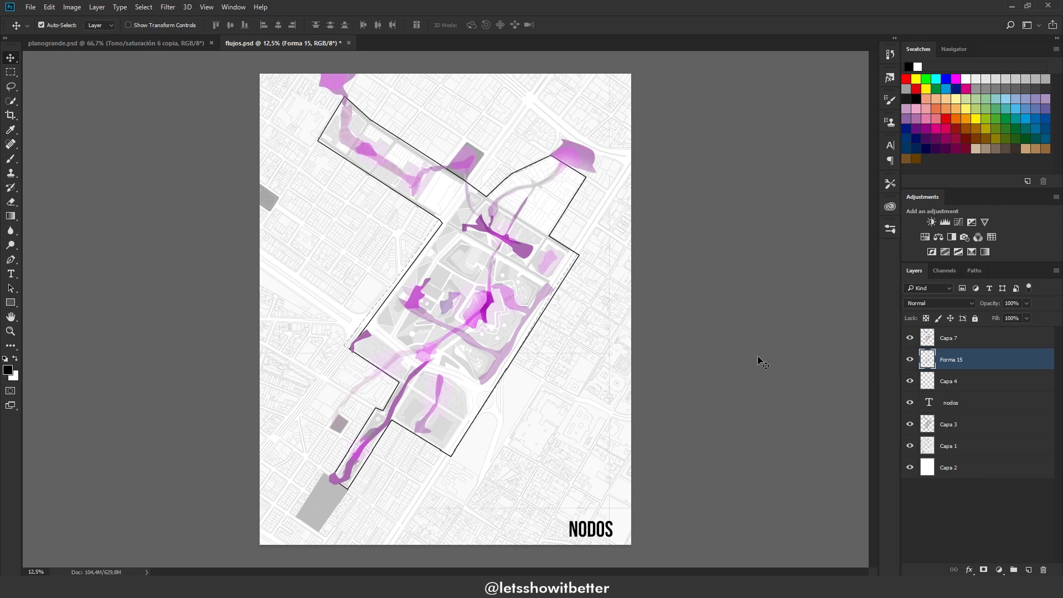
{"action": "key", "text": "ctrl+s"}
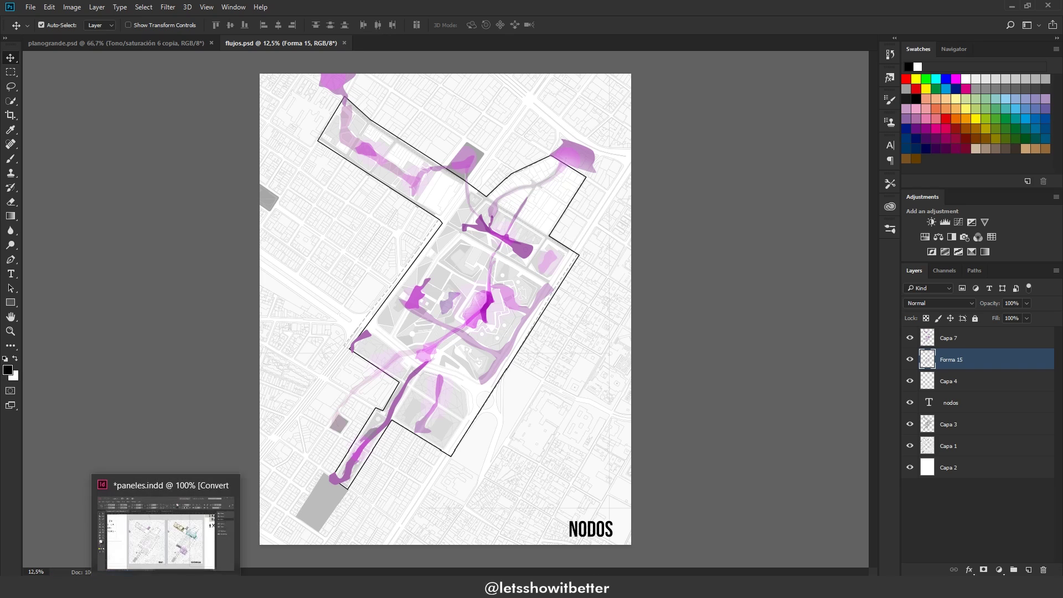
{"action": "left_click", "coordinate": [146, 523]}
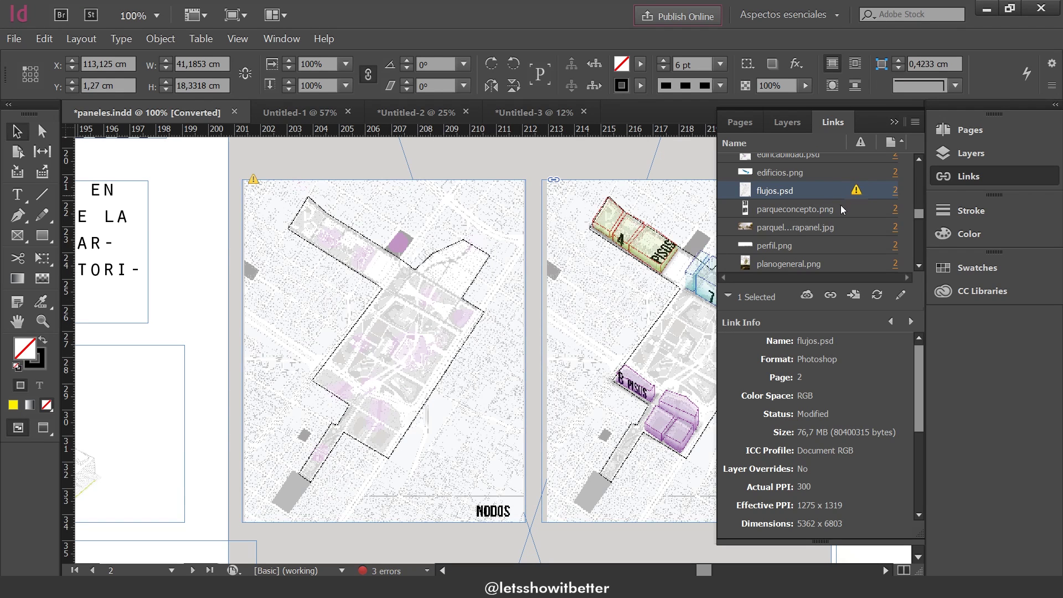
Step: Update the modified flujos.psd link so the NODOS map shows the purple flows again
{"action": "mouse_move", "coordinate": [861, 191]}
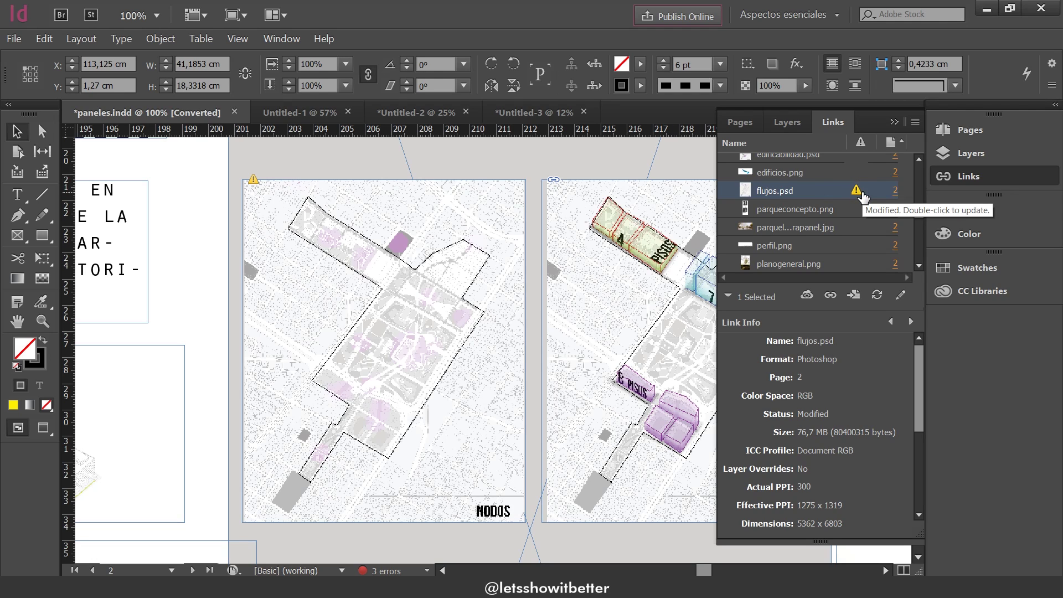
{"action": "double_click", "coordinate": [856, 191]}
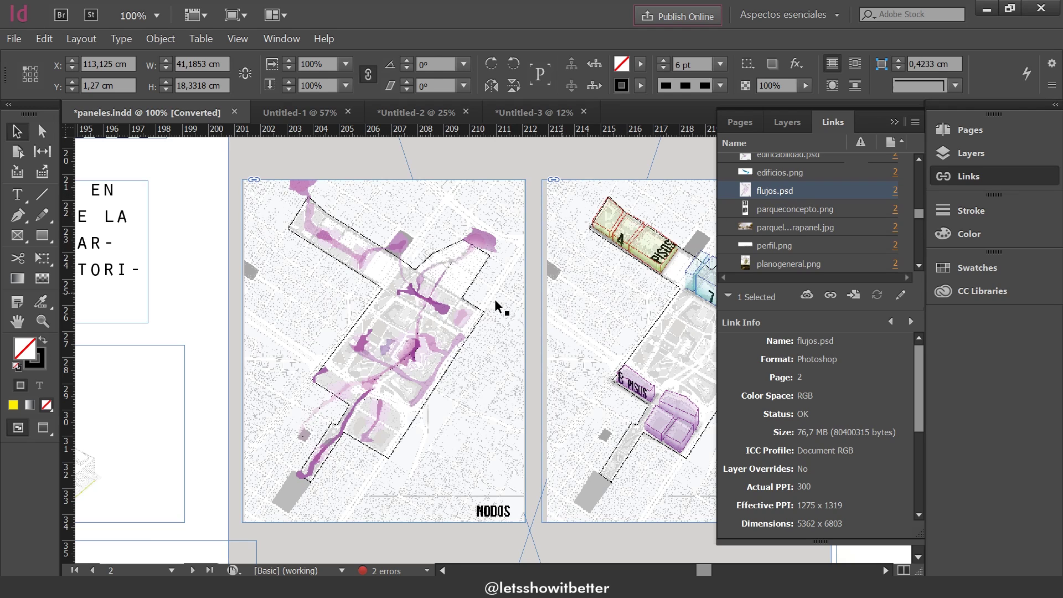
{"action": "key", "text": "ctrl+alt+shift+0"}
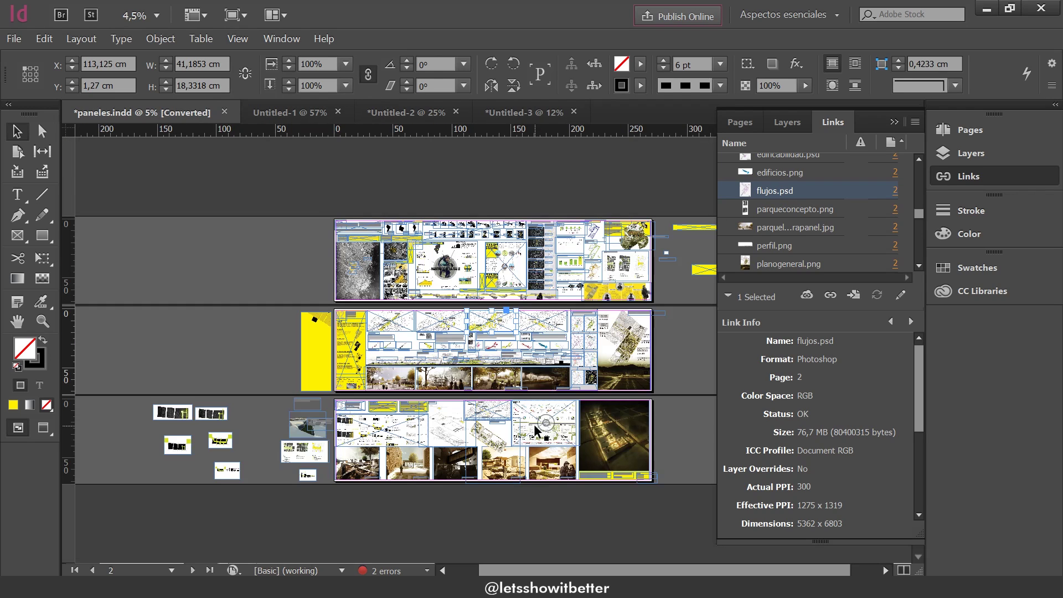
Step: Deselect the image, switch to Preview screen mode, and collapse the Links panel
{"action": "left_click", "coordinate": [676, 361]}
{"action": "left_click", "coordinate": [238, 39]}
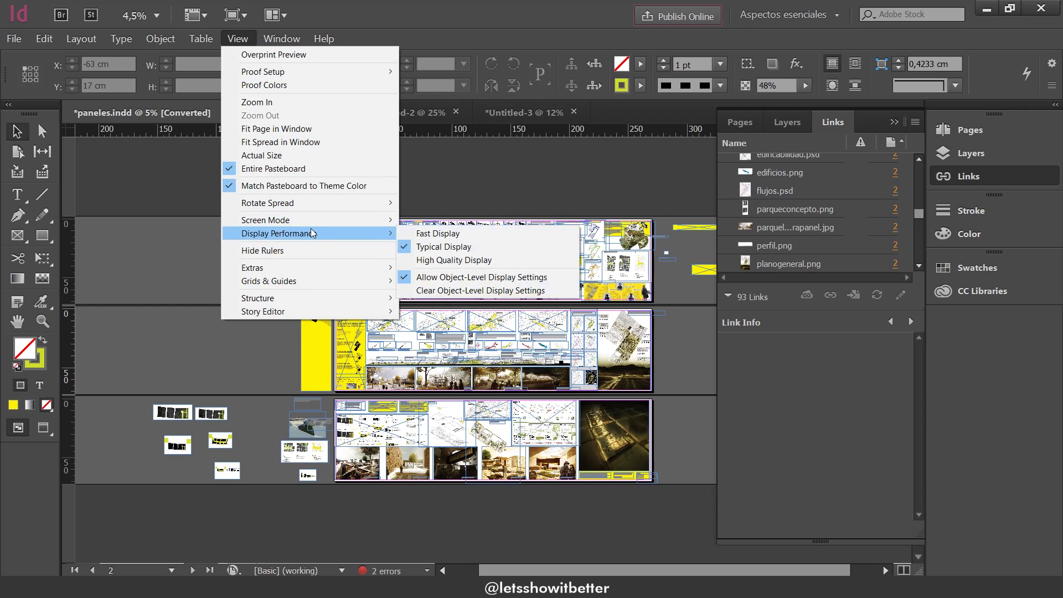
{"action": "mouse_move", "coordinate": [321, 220]}
{"action": "left_click", "coordinate": [438, 239]}
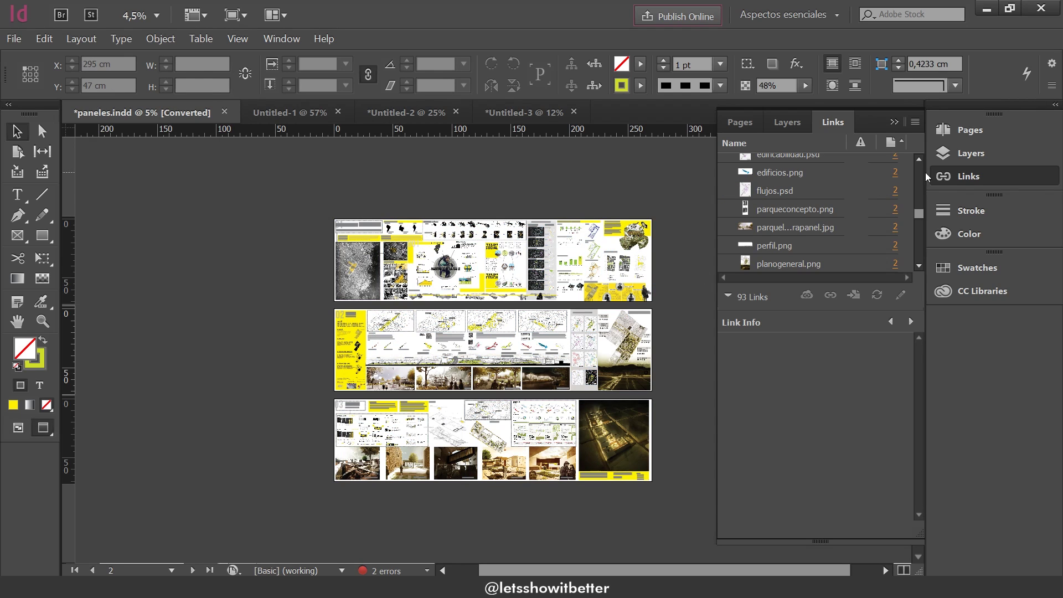
{"action": "left_click", "coordinate": [963, 176]}
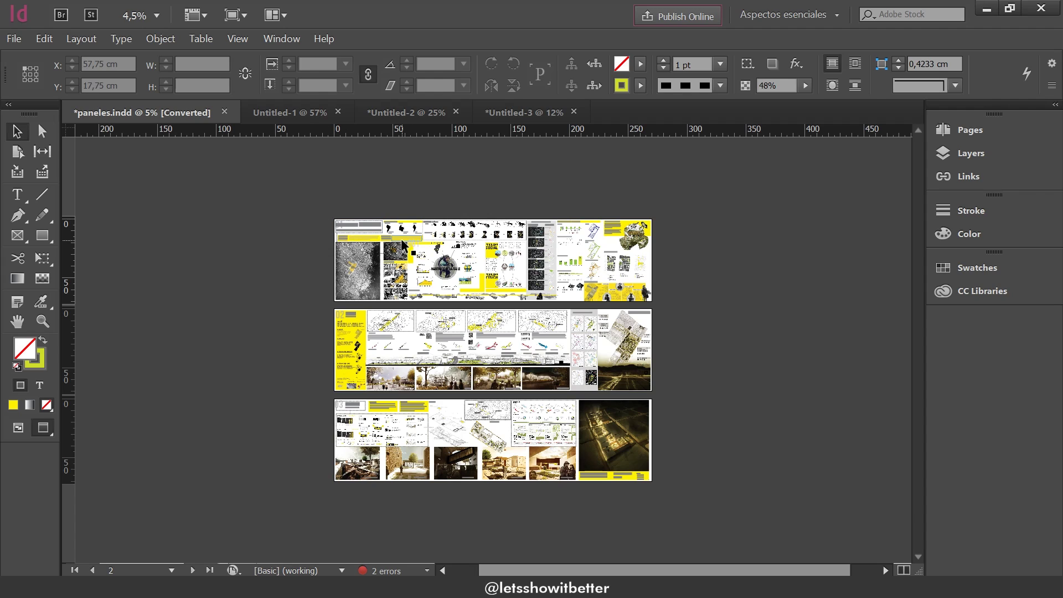
{"action": "scroll", "coordinate": [485, 317], "scroll_direction": "up", "scroll_amount": 2}
{"action": "scroll", "coordinate": [485, 317], "scroll_direction": "up", "scroll_amount": 1}
{"action": "scroll", "coordinate": [494, 352], "scroll_direction": "down", "scroll_amount": 2}
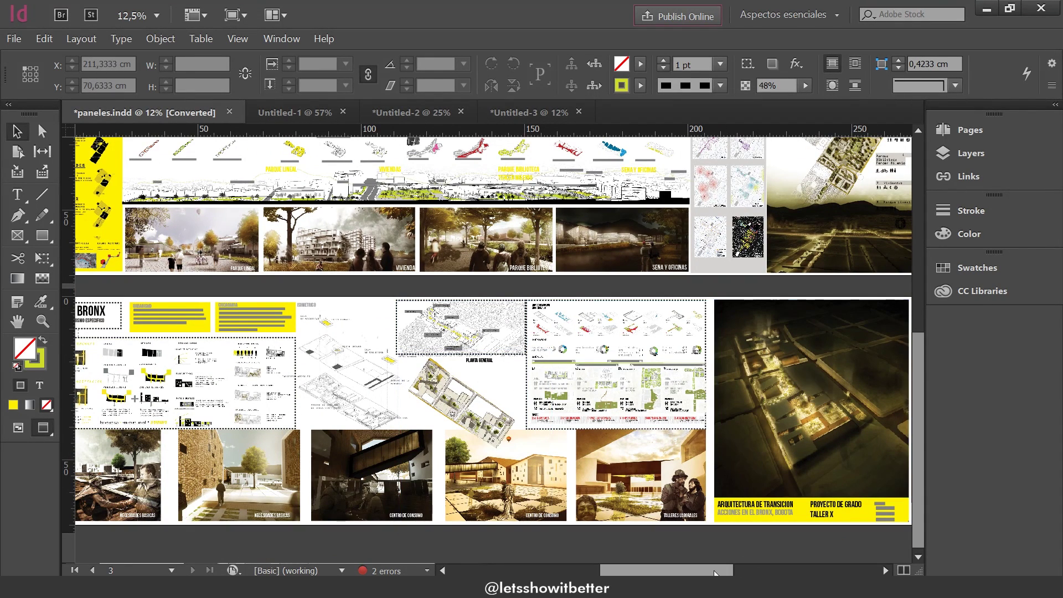
{"action": "left_click_drag", "start_coordinate": [717, 570], "coordinate": [651, 569]}
{"action": "scroll", "coordinate": [651, 569], "scroll_direction": "right", "scroll_amount": 5}
{"action": "scroll", "coordinate": [637, 570], "scroll_direction": "up", "scroll_amount": 10}
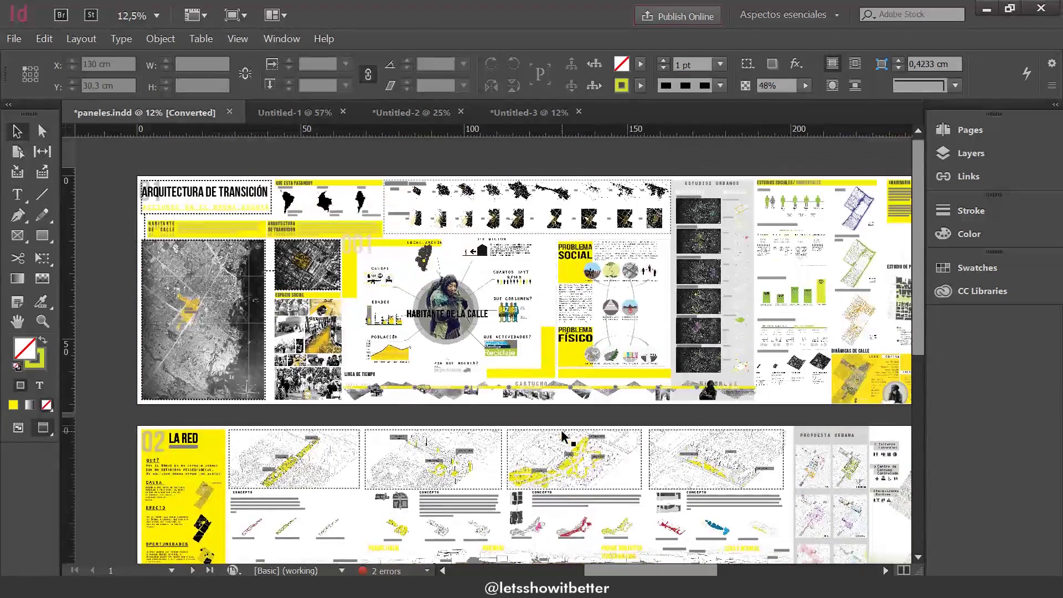
{"action": "mouse_move", "coordinate": [621, 573]}
{"action": "left_mouse_down"}
{"action": "mouse_move", "coordinate": [653, 572]}
{"action": "mouse_move", "coordinate": [629, 572]}
{"action": "left_mouse_up"}
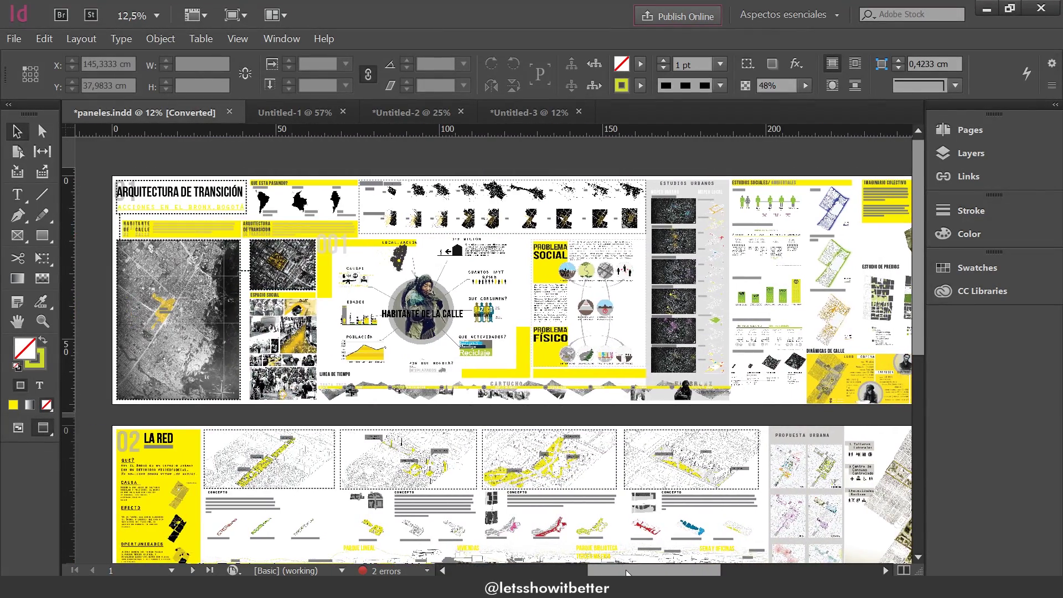